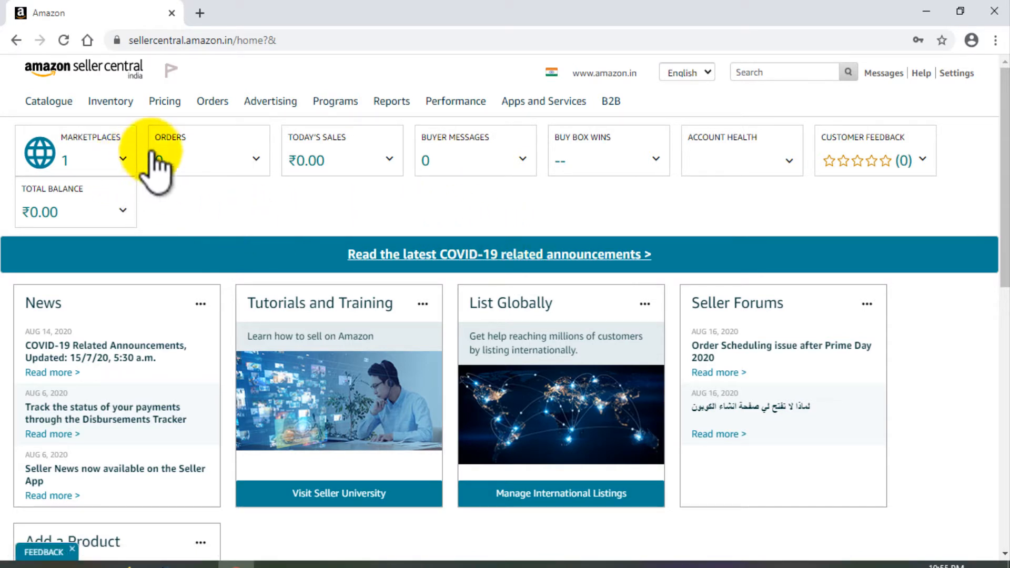
# - Open the Add a Product page for the seller inventory
pyautogui.moveTo(117, 113)
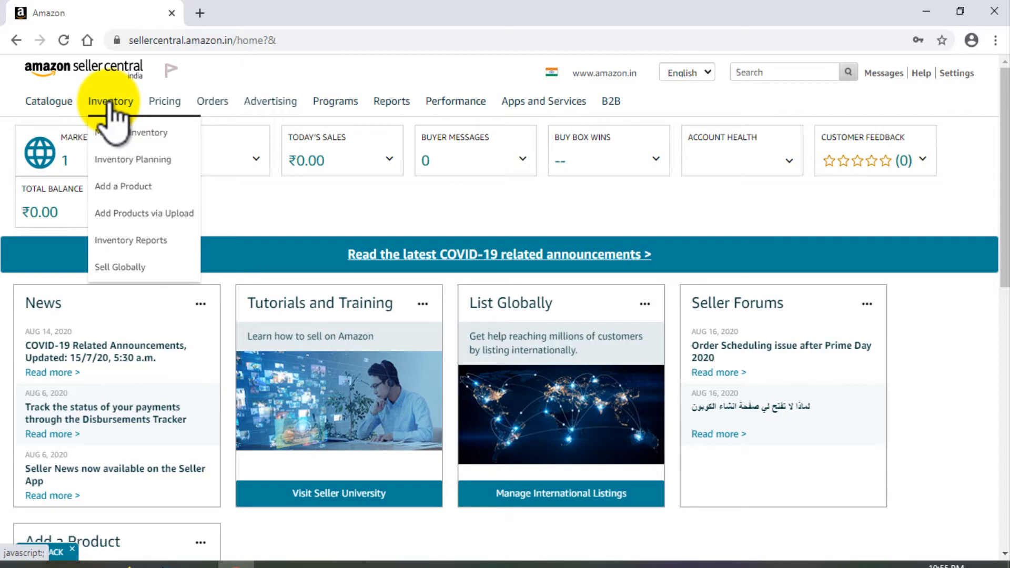
pyautogui.click(141, 187)
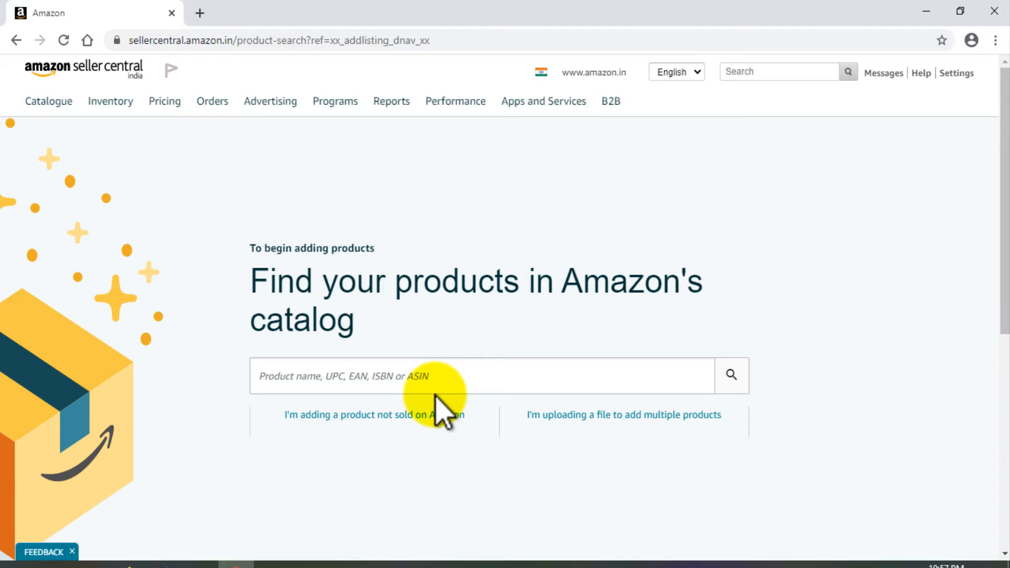
# - Open amazon.in in a new browser tab and search the store for "otg"
pyautogui.click(200, 12)
pyautogui.click(239, 35)
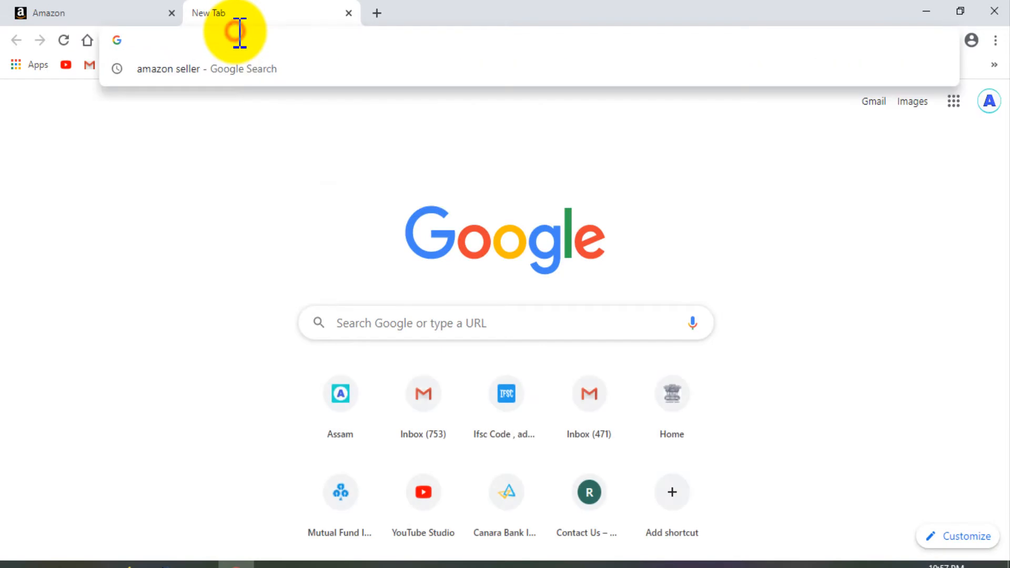
pyautogui.write('ama')
pyautogui.click(163, 254)
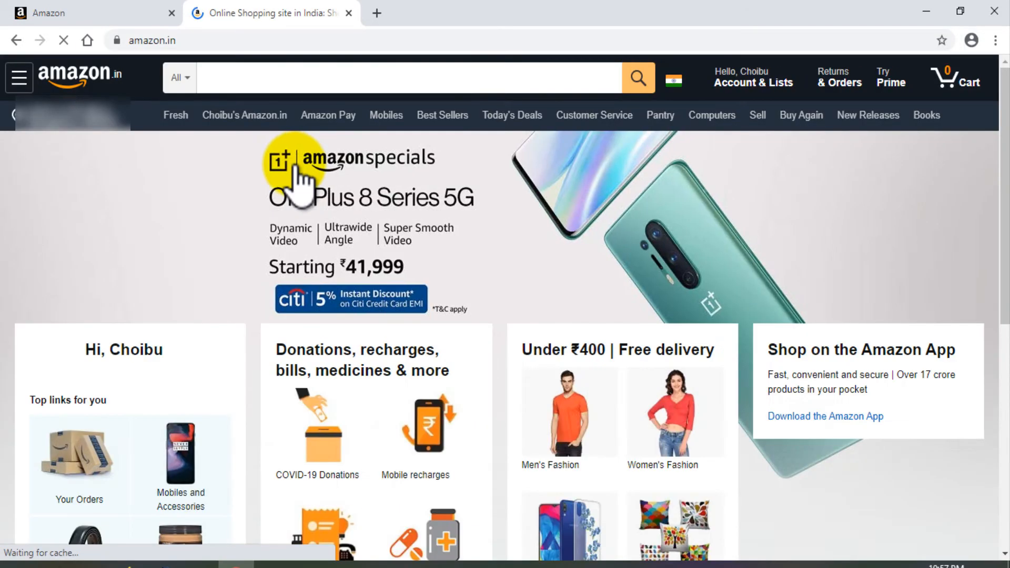
pyautogui.scroll(-3, 368, 279)
pyautogui.scroll(4, 387, 273)
pyautogui.click(362, 82)
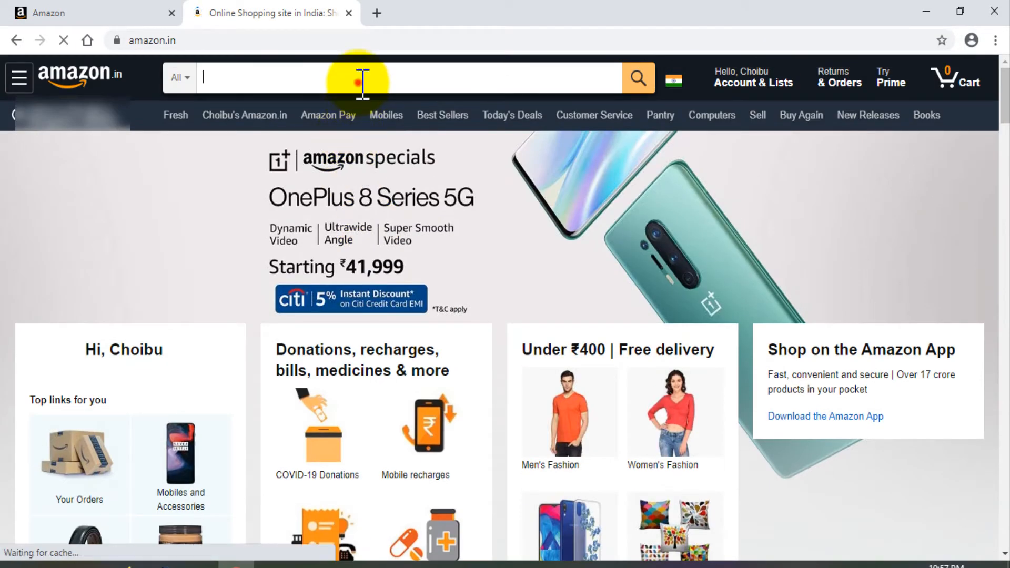
pyautogui.write('otg')
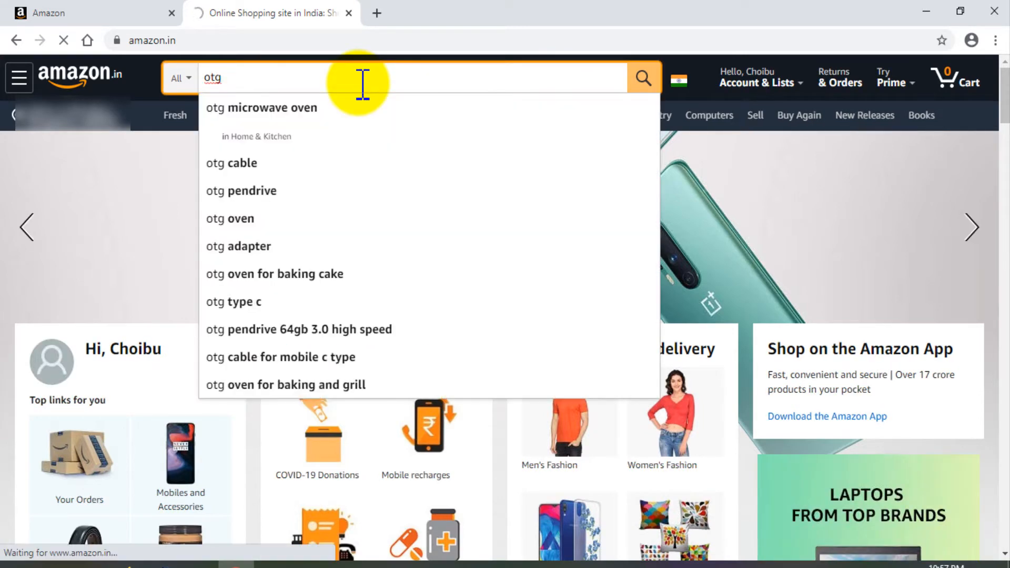
pyautogui.press('Return')
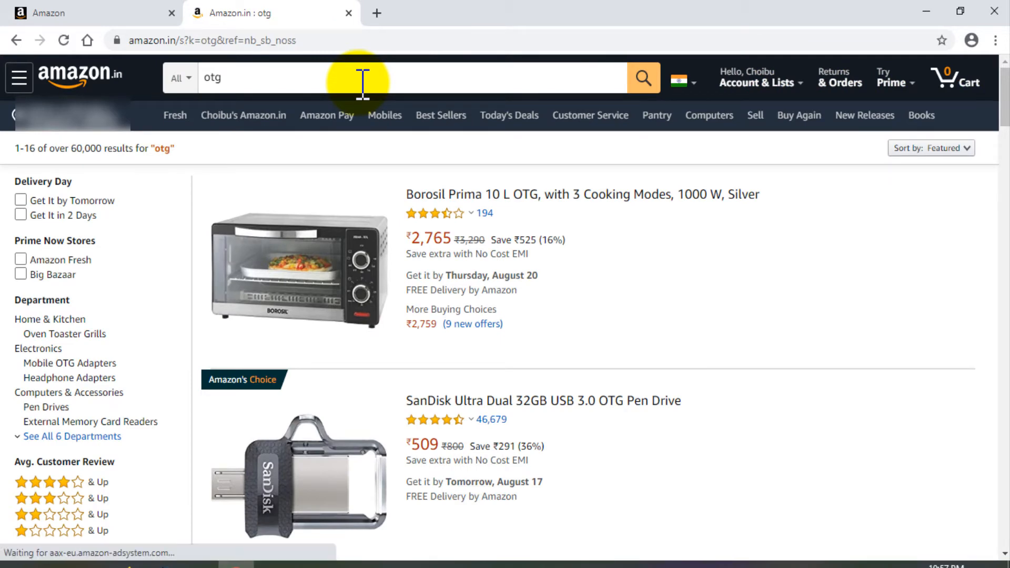
# - Browse the otg results and open the Micro OTG Micro USB Adapter(Multicolour) product page
pyautogui.scroll(-4, 541, 214)
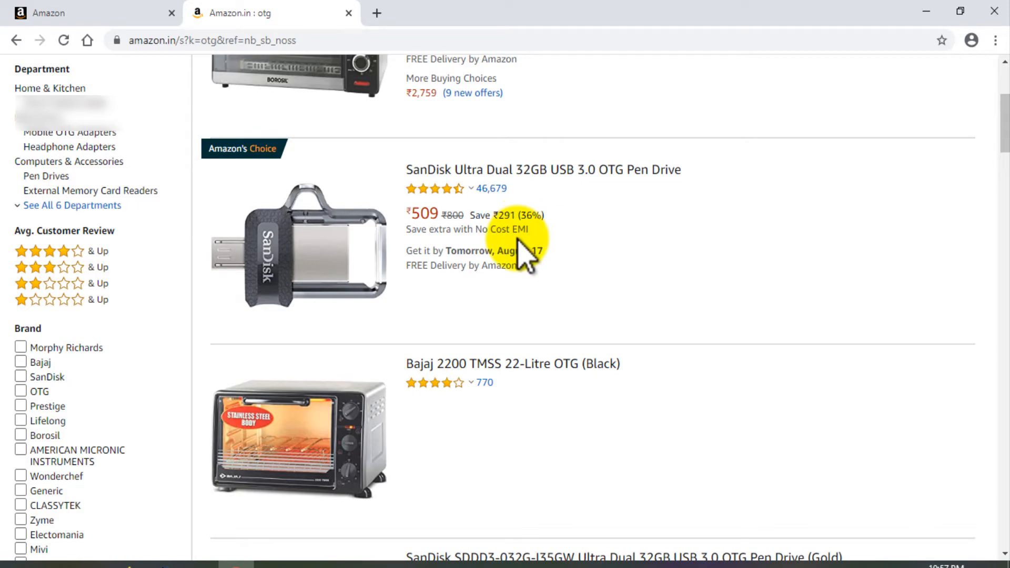
pyautogui.scroll(-15, 541, 384)
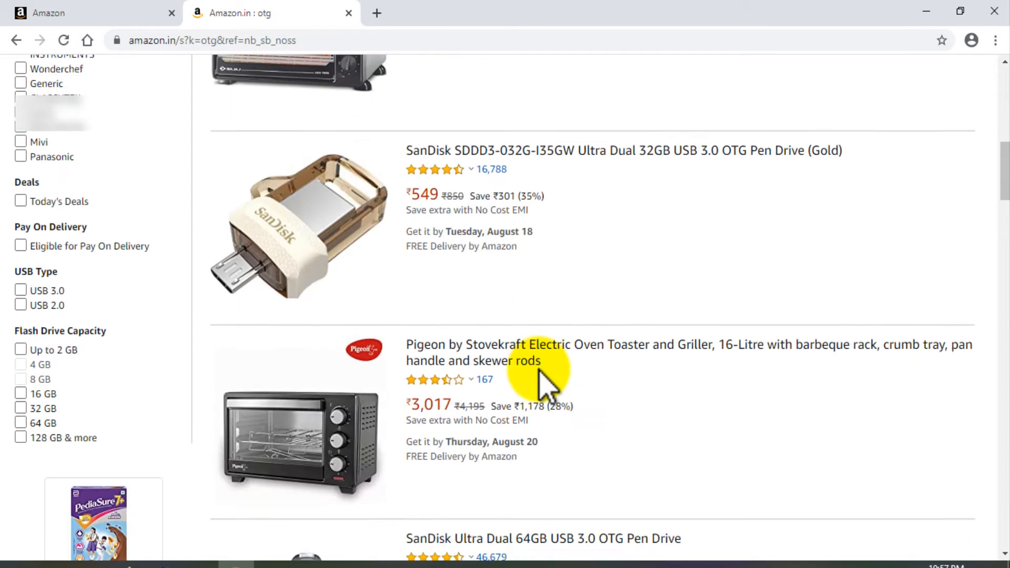
pyautogui.scroll(-20, 532, 392)
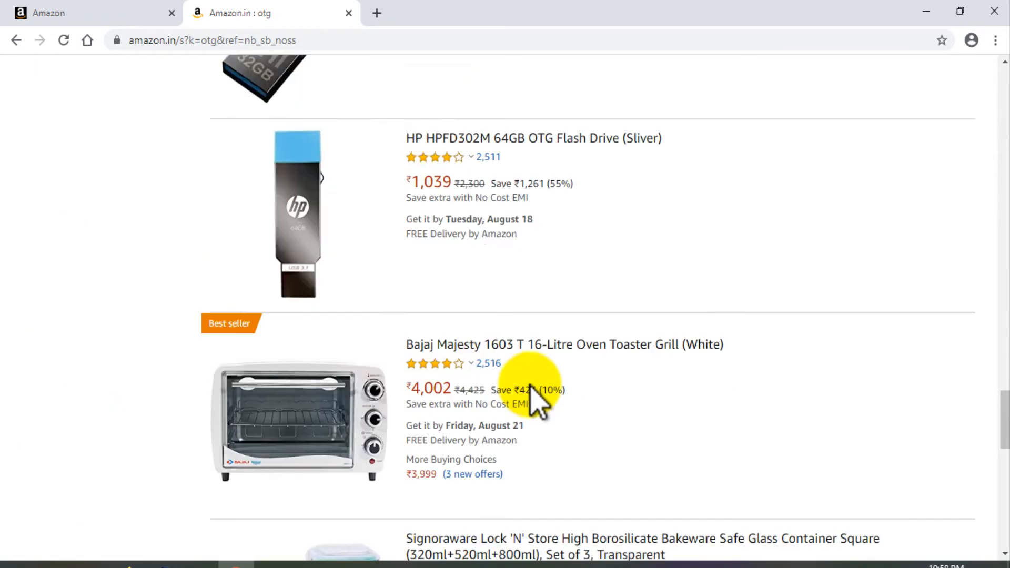
pyautogui.scroll(12, 530, 383)
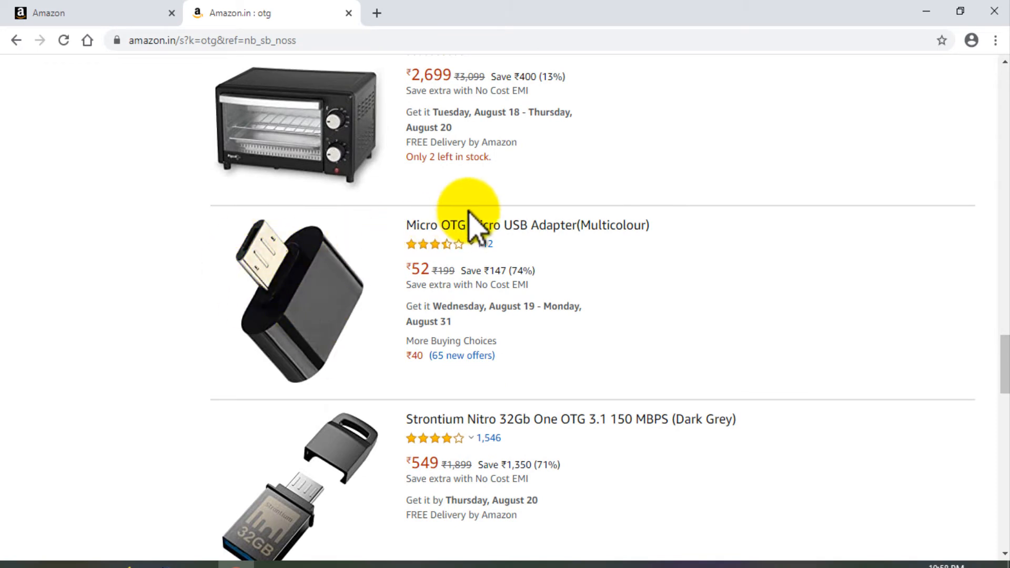
pyautogui.click(515, 225)
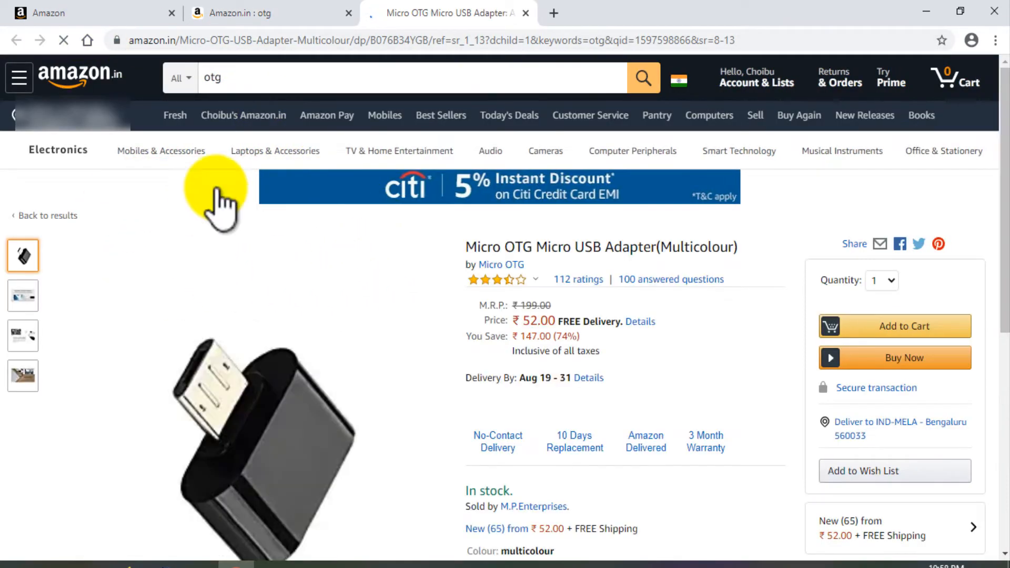
# - Examine the selling price and the product title on the Micro OTG adapter's page
pyautogui.scroll(-3, 559, 284)
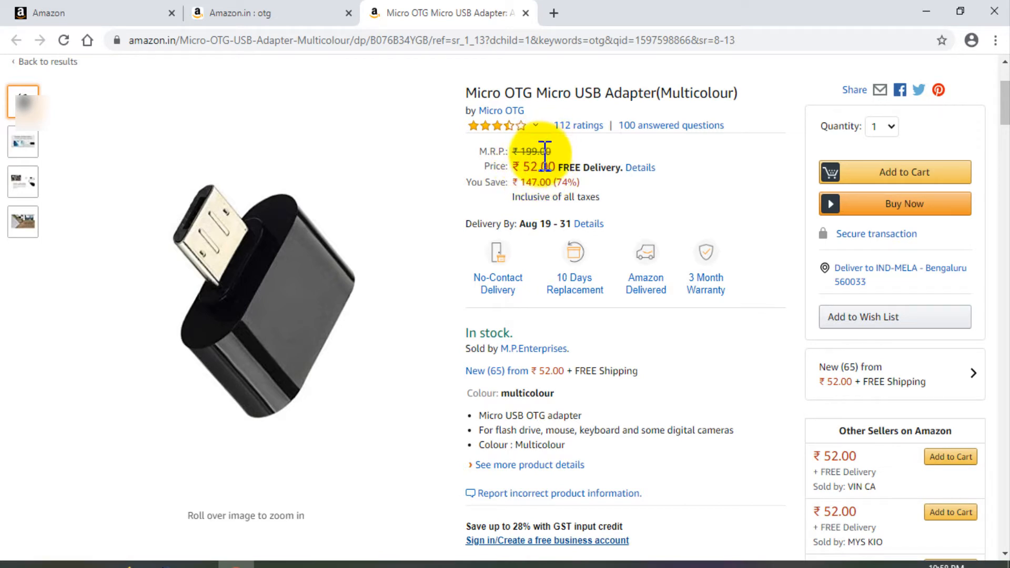
pyautogui.moveTo(523, 167); pyautogui.dragTo(545, 169)
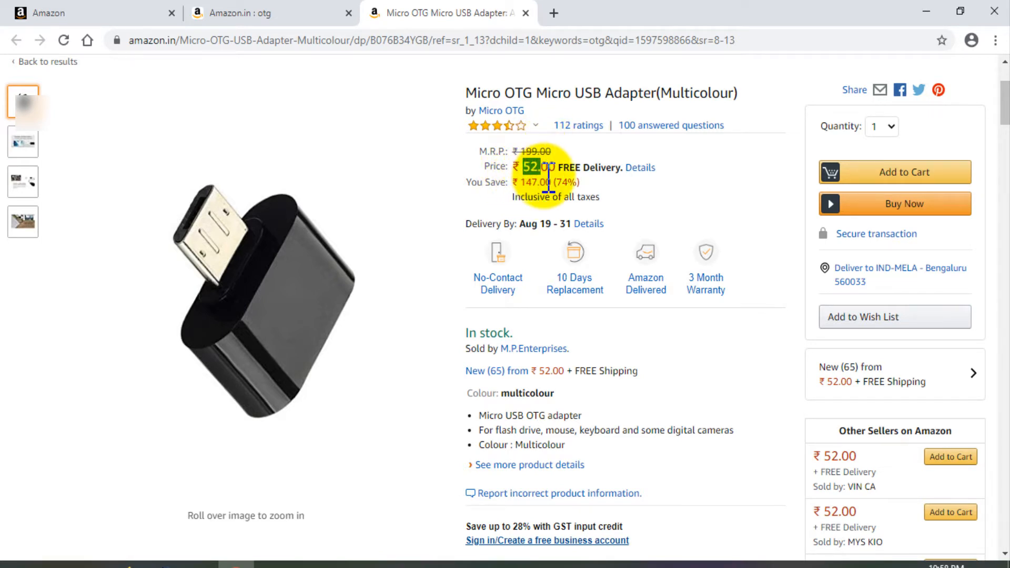
pyautogui.scroll(3, 542, 179)
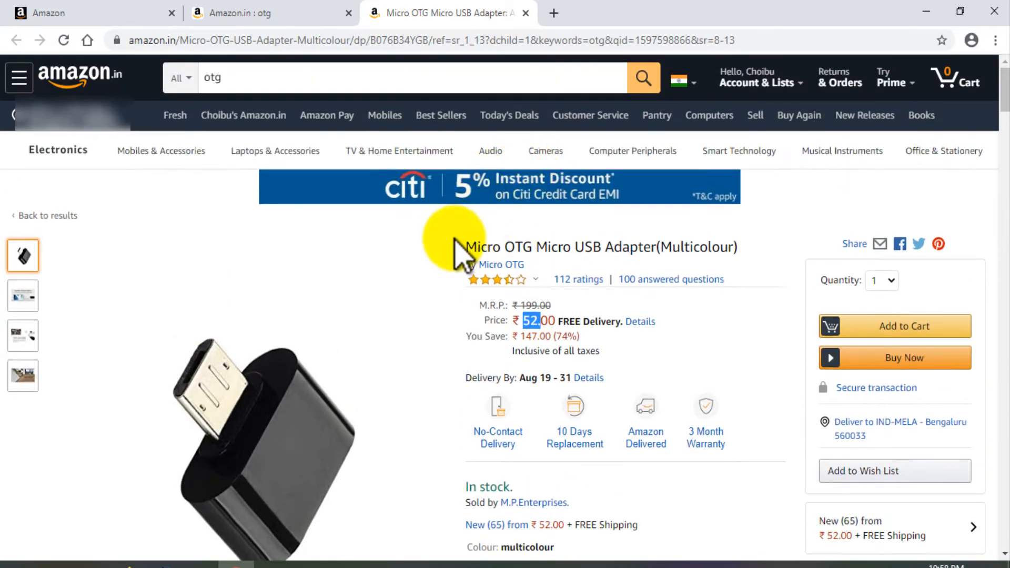
pyautogui.moveTo(462, 245); pyautogui.dragTo(669, 254)
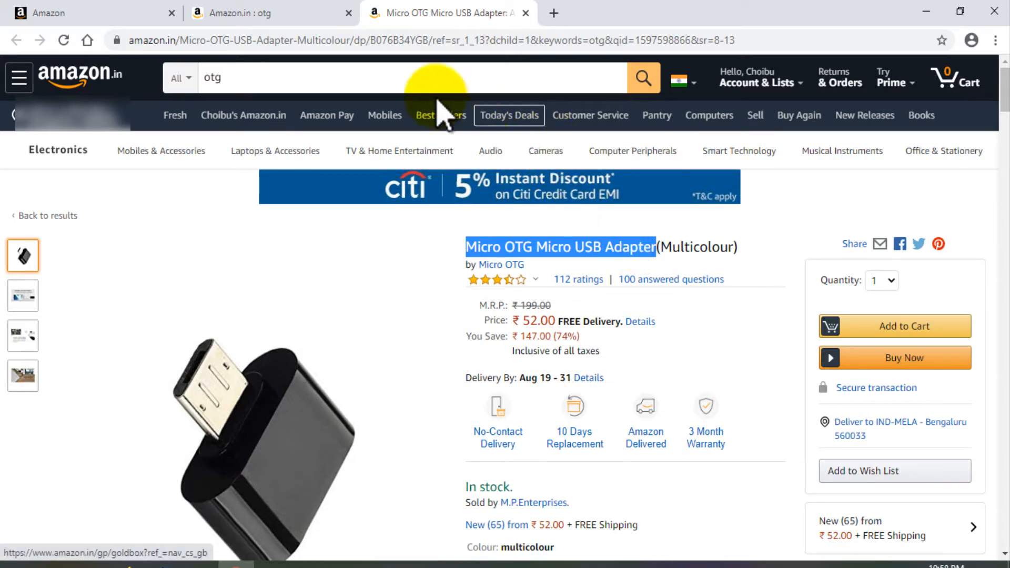
# - Return to the Seller Central product search and search Amazon's catalog for "otg"
pyautogui.click(84, 12)
pyautogui.click(461, 378)
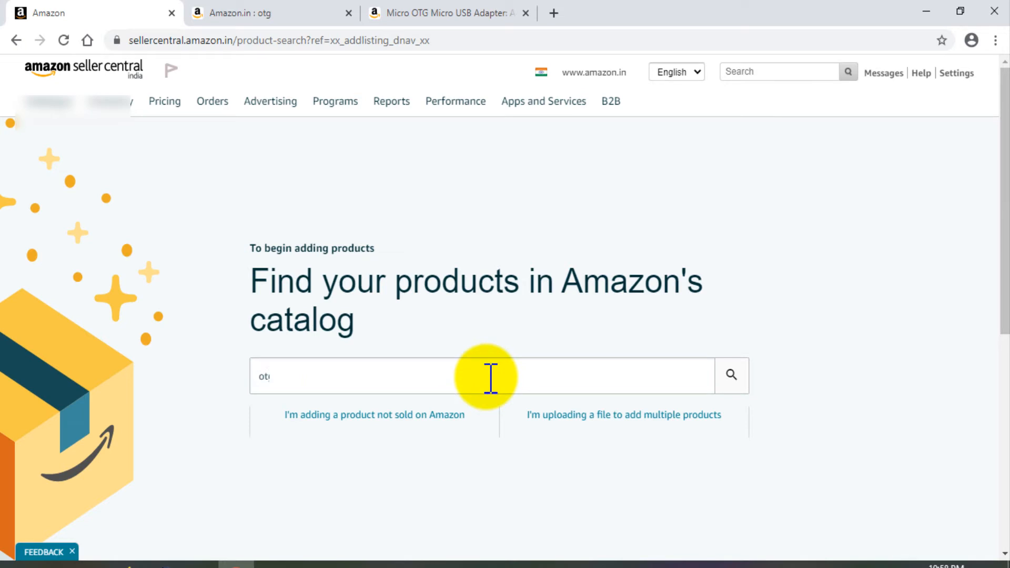
pyautogui.click(734, 379)
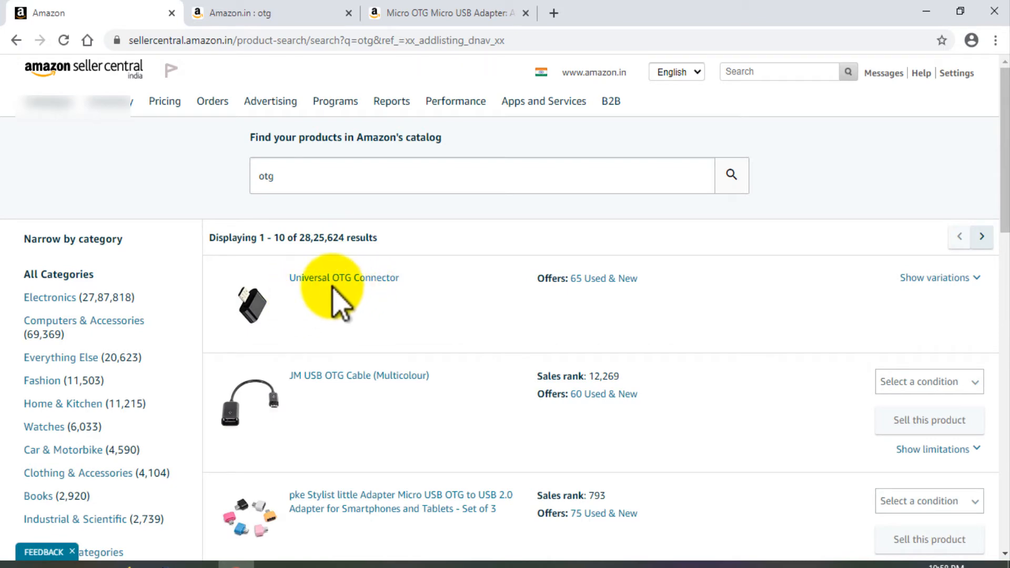
# - Look through the catalog results and show the variations of the Universal OTG Connector
pyautogui.scroll(-7, 422, 377)
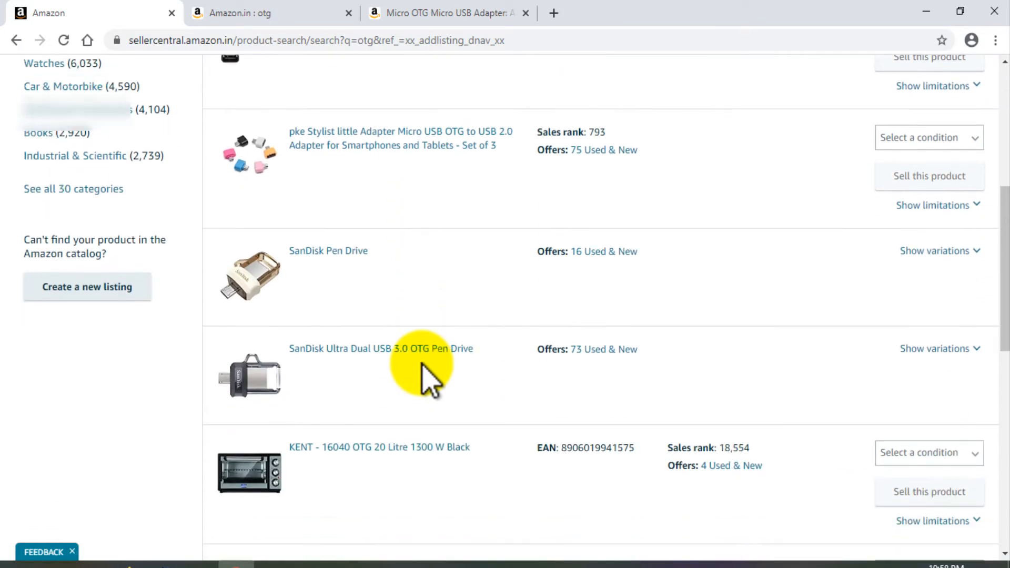
pyautogui.scroll(4, 493, 368)
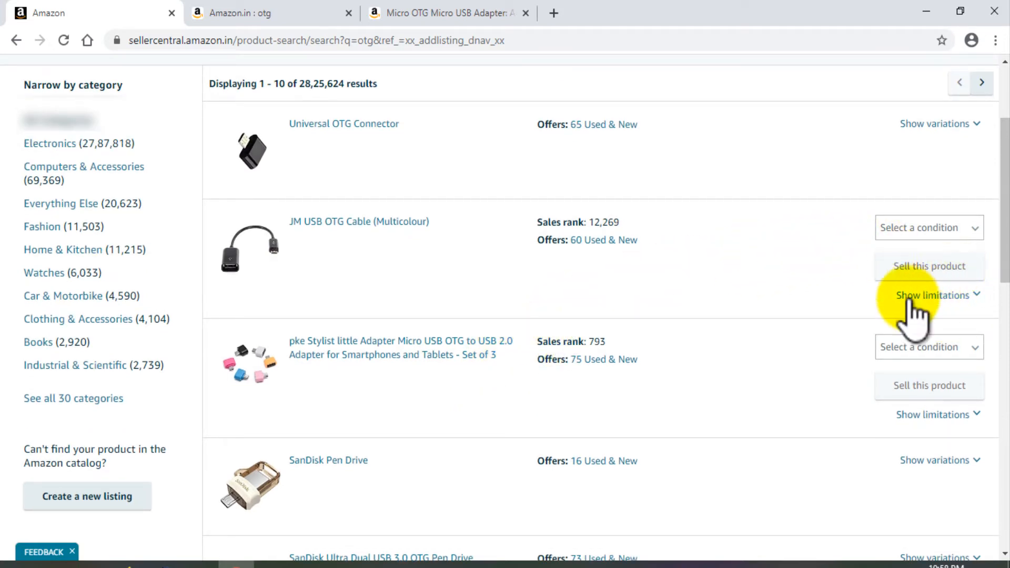
pyautogui.scroll(3, 790, 311)
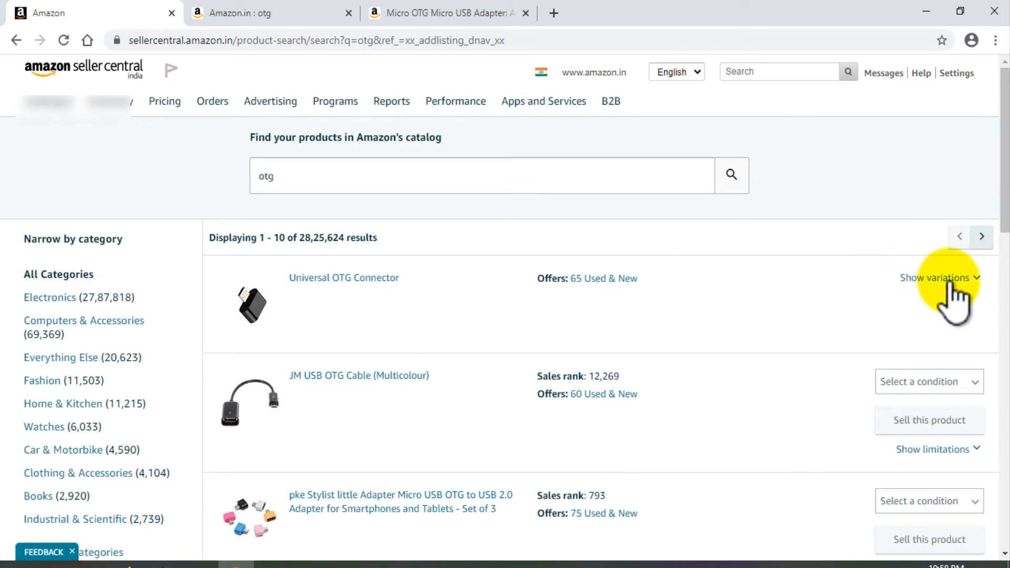
pyautogui.click(944, 278)
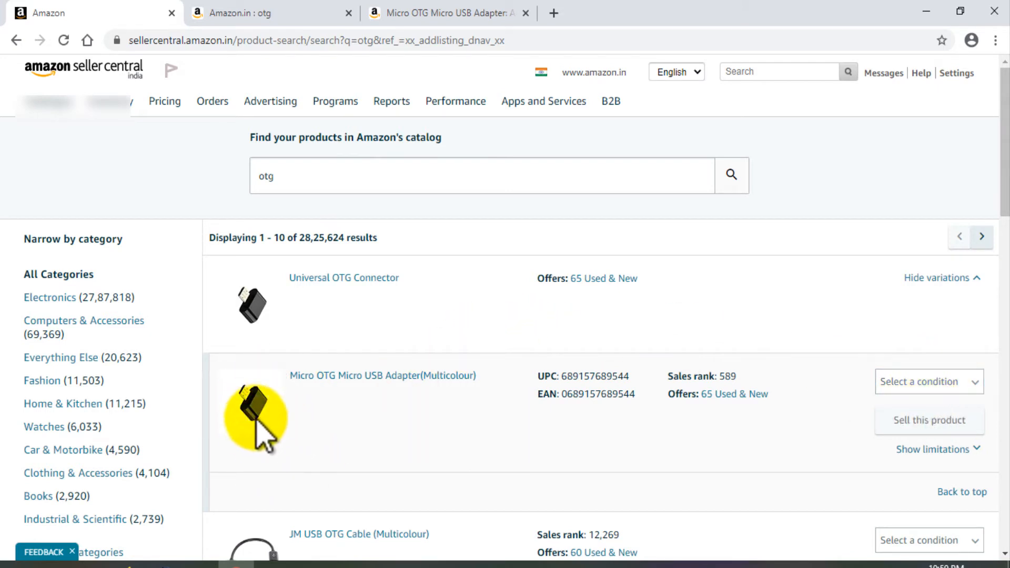
# - Set the Micro OTG Micro USB Adapter variation's condition to New, check its sales rank, and choose to sell this variation
pyautogui.click(963, 391)
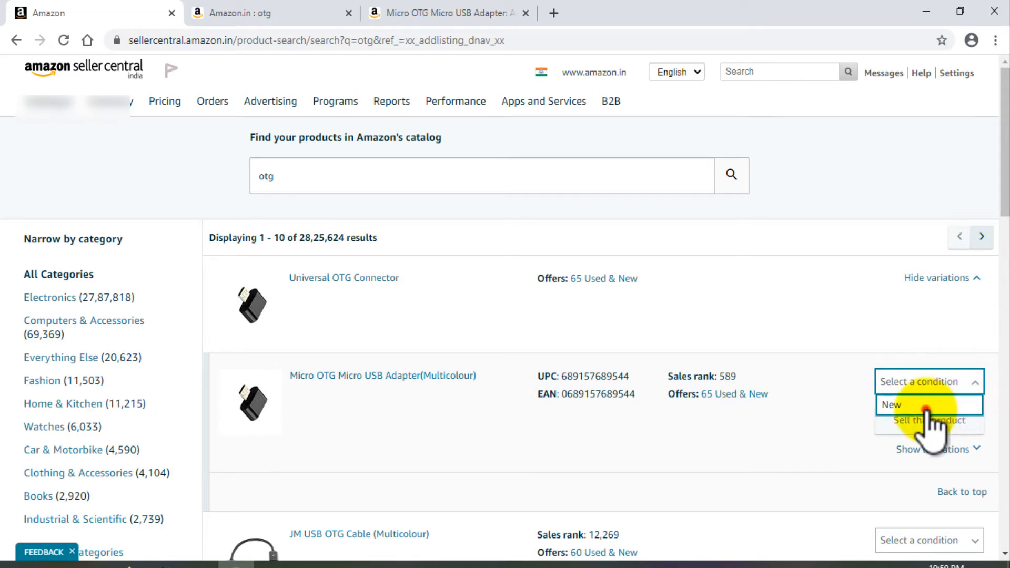
pyautogui.click(932, 405)
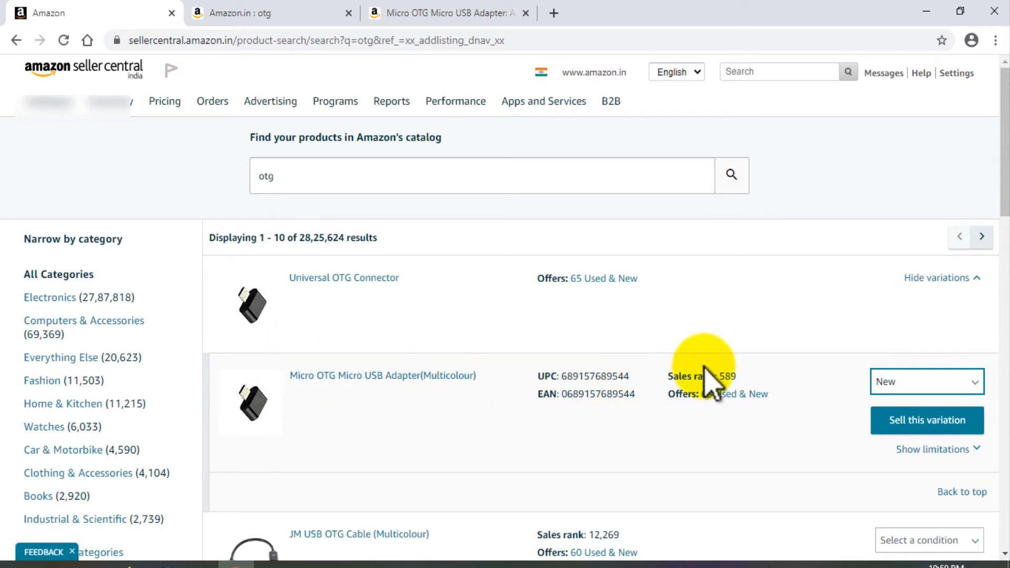
pyautogui.doubleClick(728, 377)
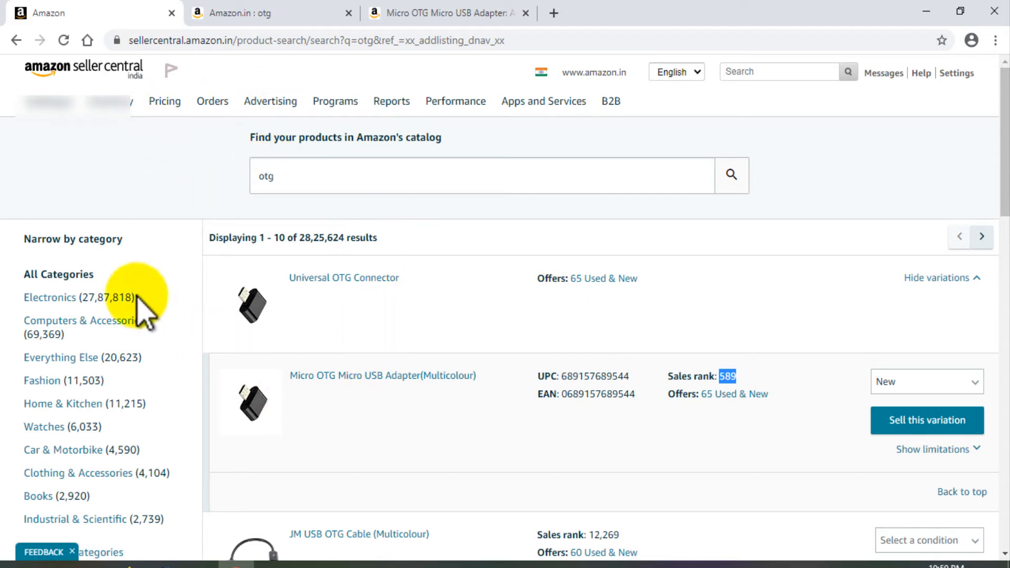
pyautogui.moveTo(455, 101)
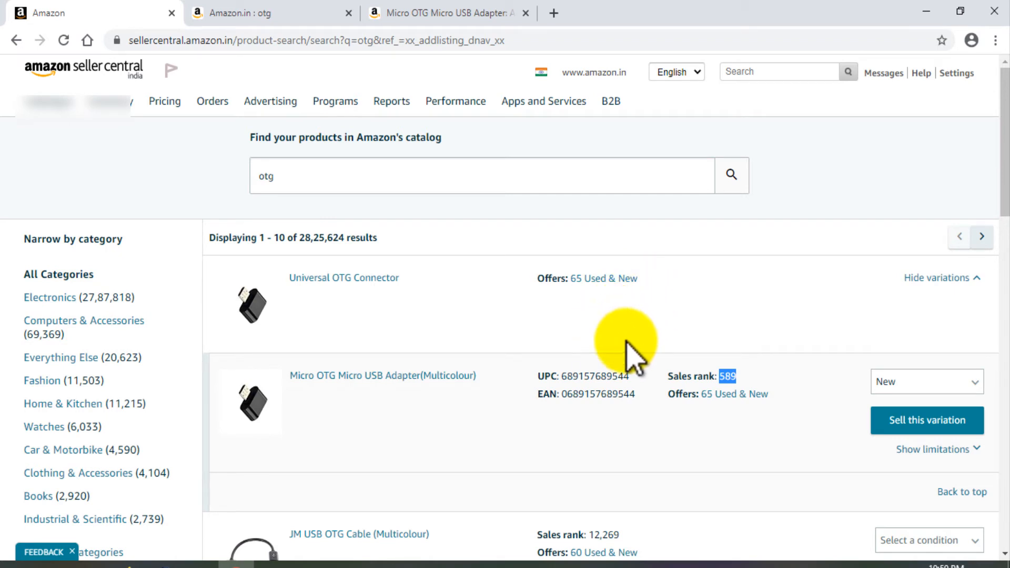
pyautogui.click(939, 421)
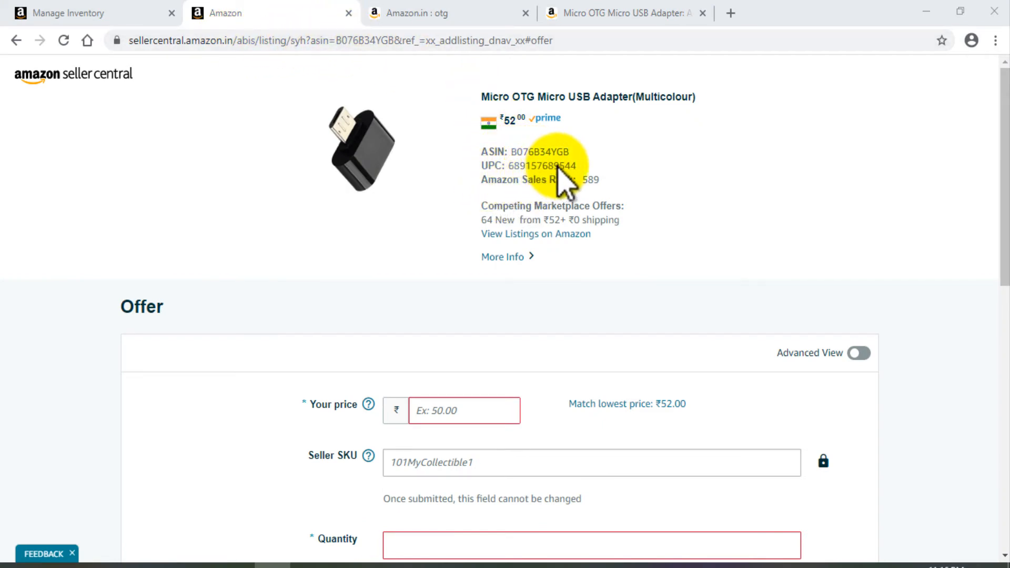
# - Set the offer's price to ₹50 and enter OTGA1 as the seller SKU
pyautogui.scroll(-3, 604, 260)
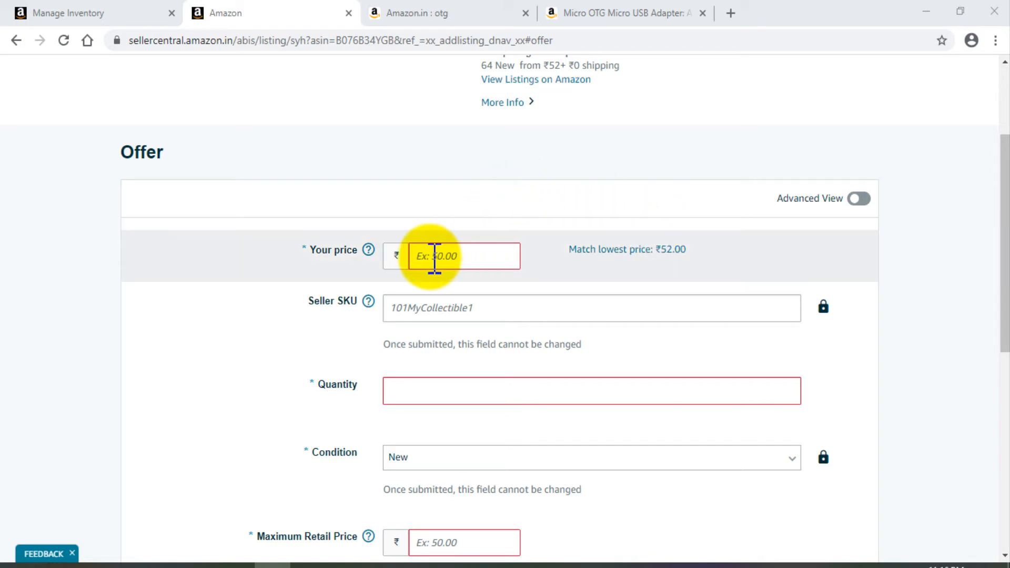
pyautogui.scroll(3, 547, 197)
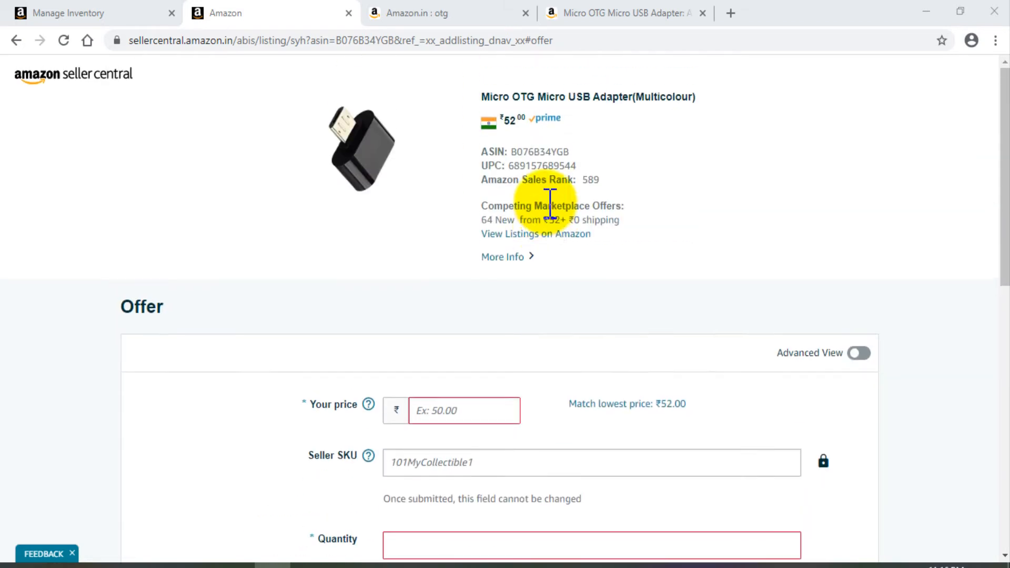
pyautogui.scroll(-3, 532, 271)
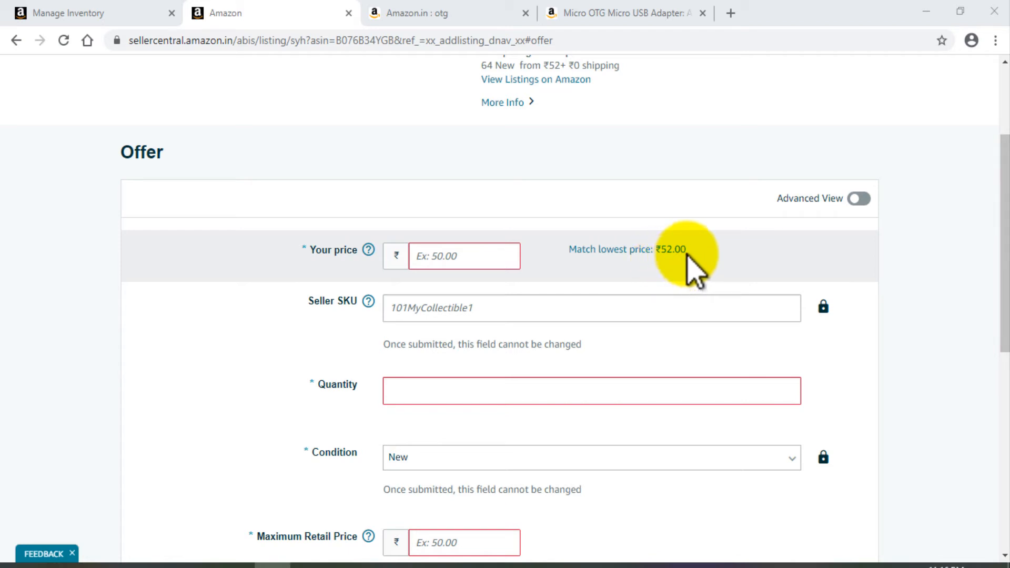
pyautogui.click(473, 258)
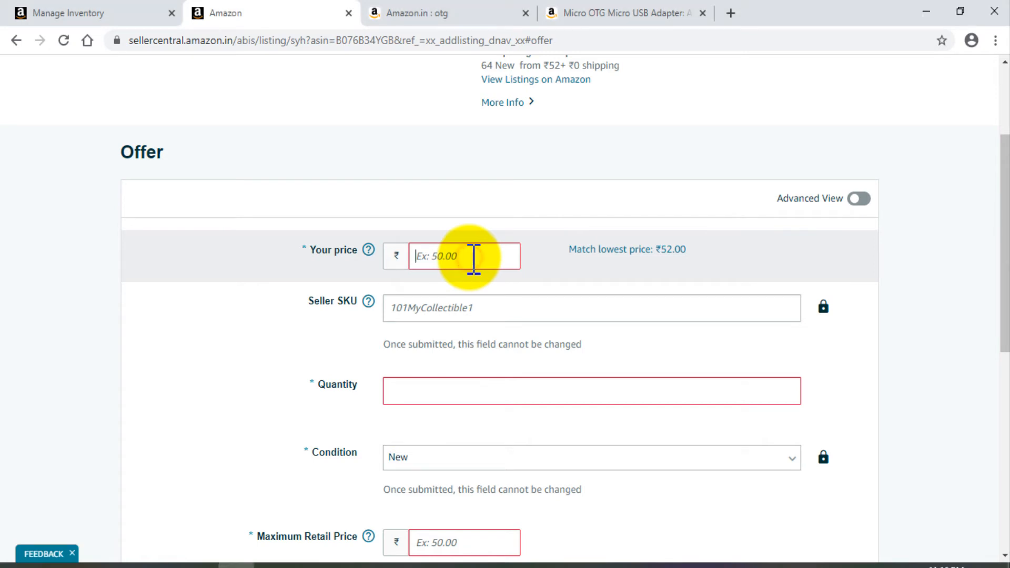
pyautogui.write('50')
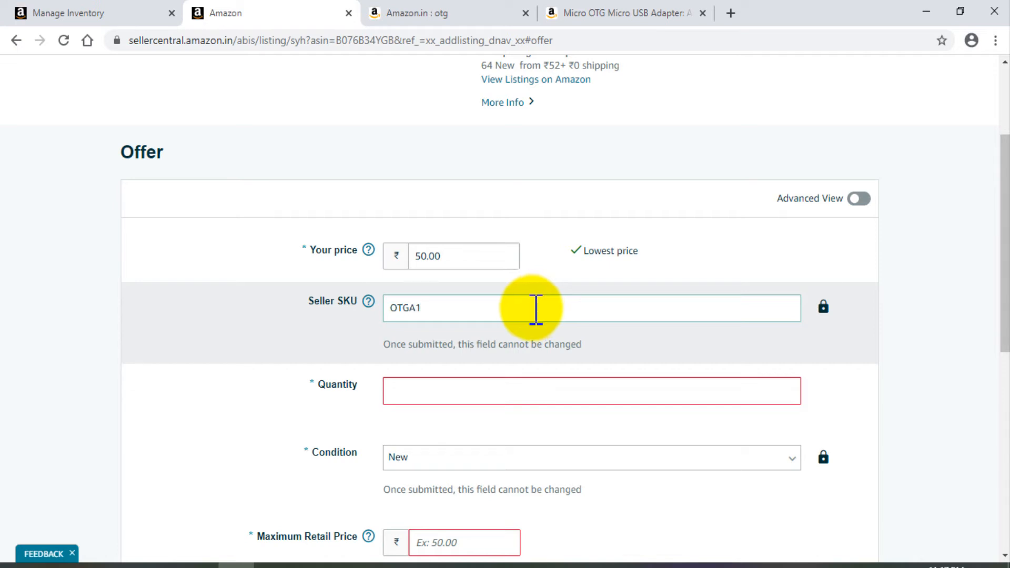
pyautogui.moveTo(444, 311); pyautogui.dragTo(368, 307)
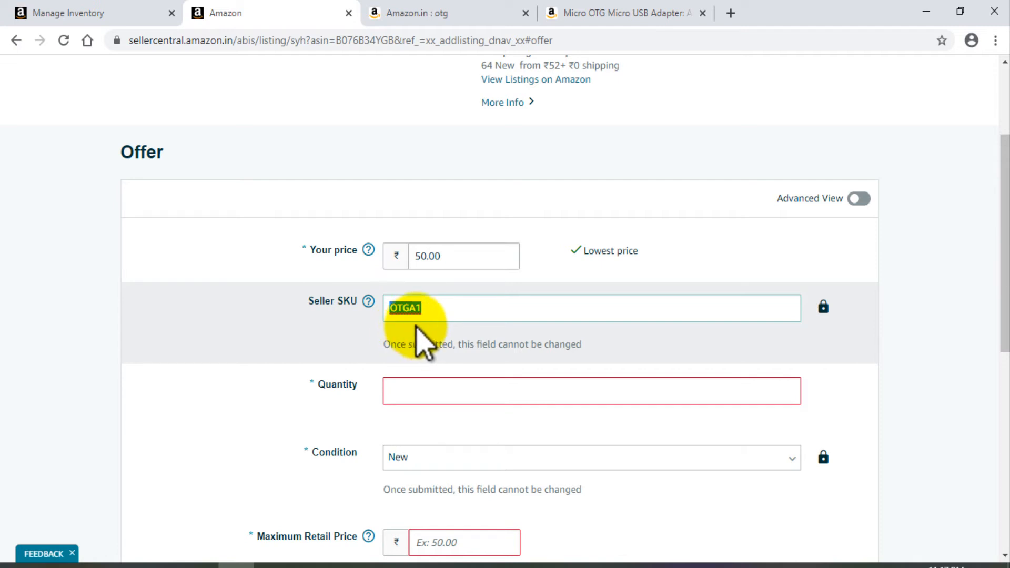
pyautogui.click(439, 314)
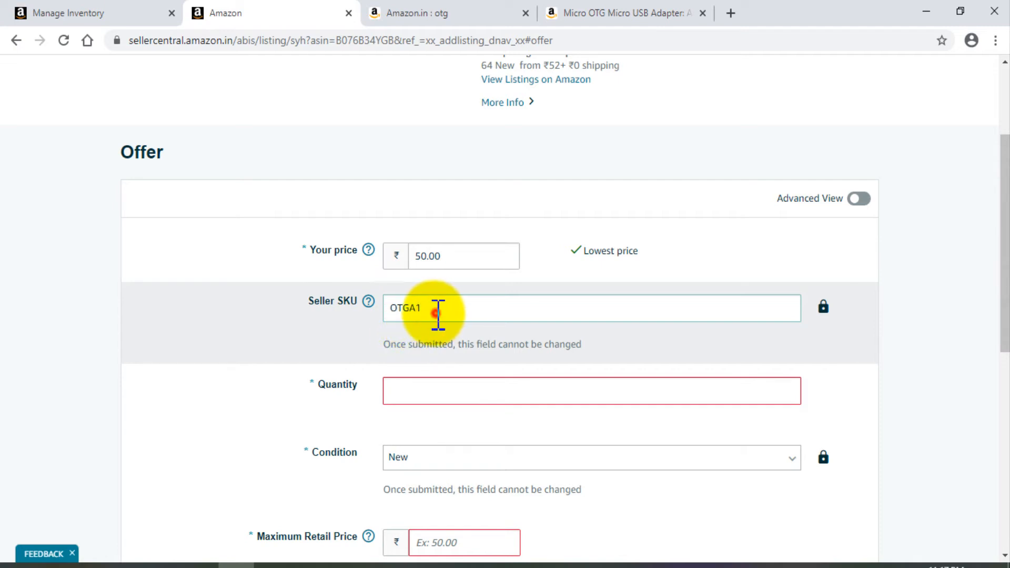
pyautogui.doubleClick(402, 310)
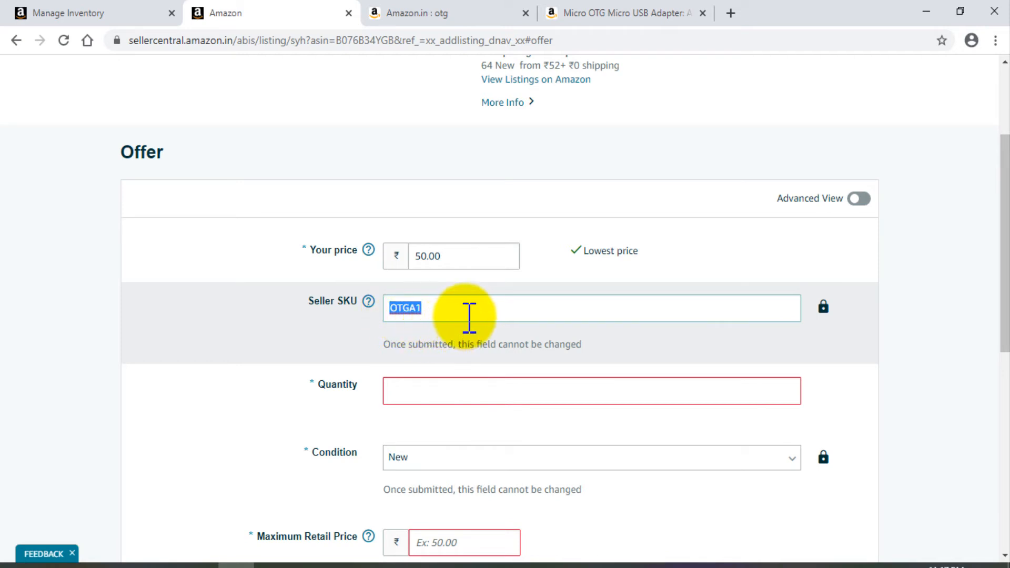
# - Set the offer's quantity to 50
pyautogui.click(729, 354)
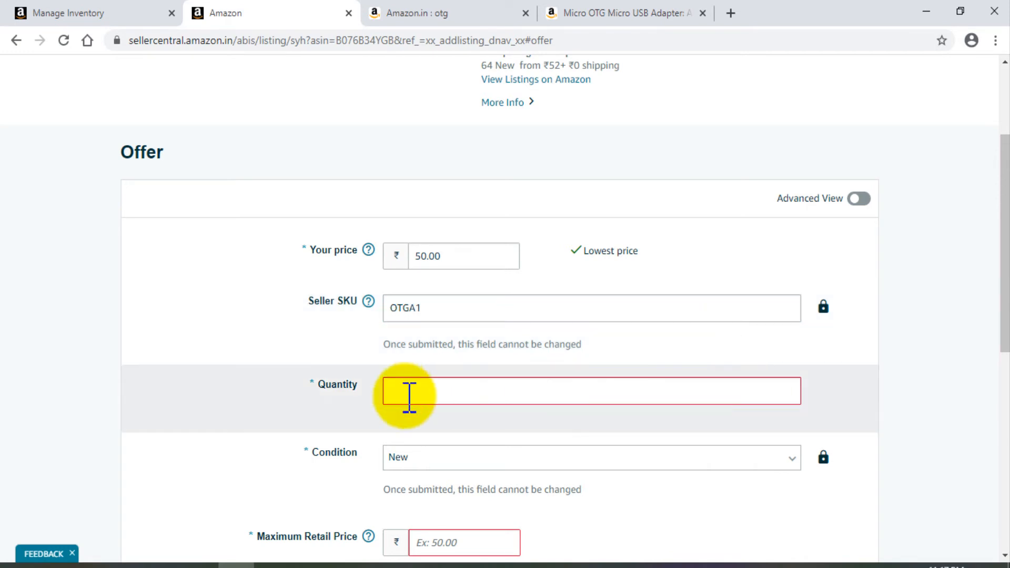
pyautogui.scroll(3, 514, 372)
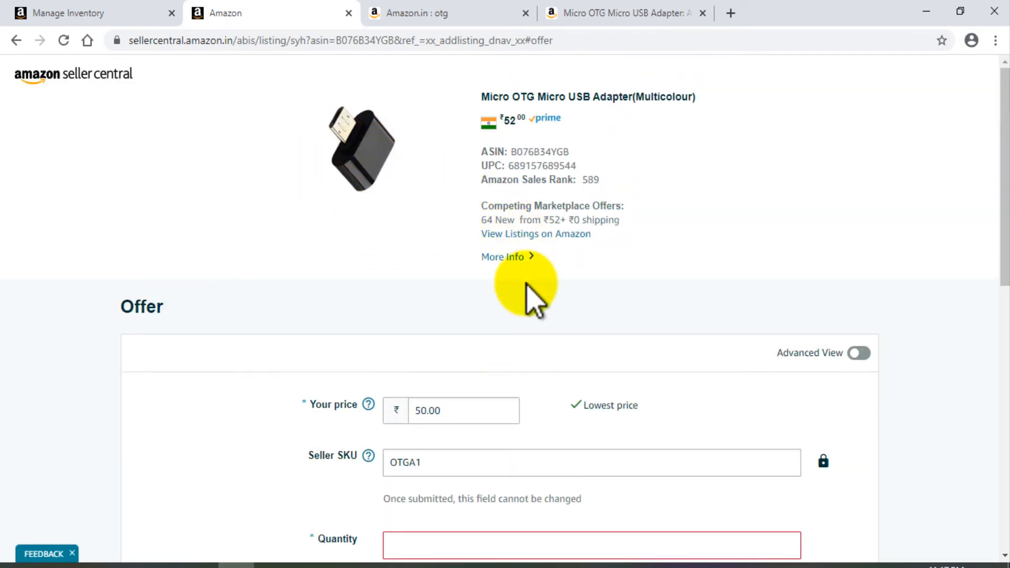
pyautogui.scroll(-4, 520, 297)
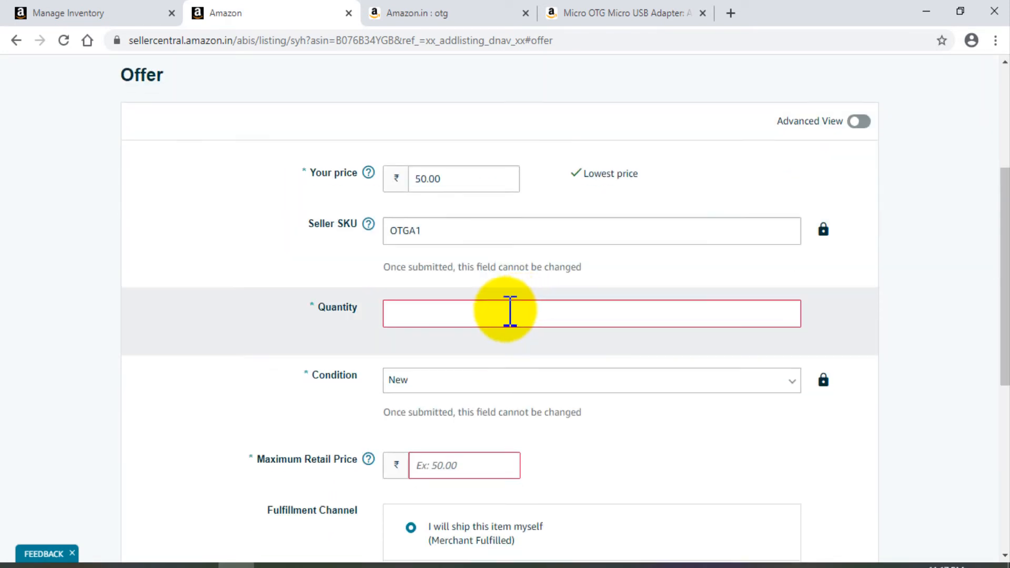
pyautogui.click(470, 310)
pyautogui.write('50')
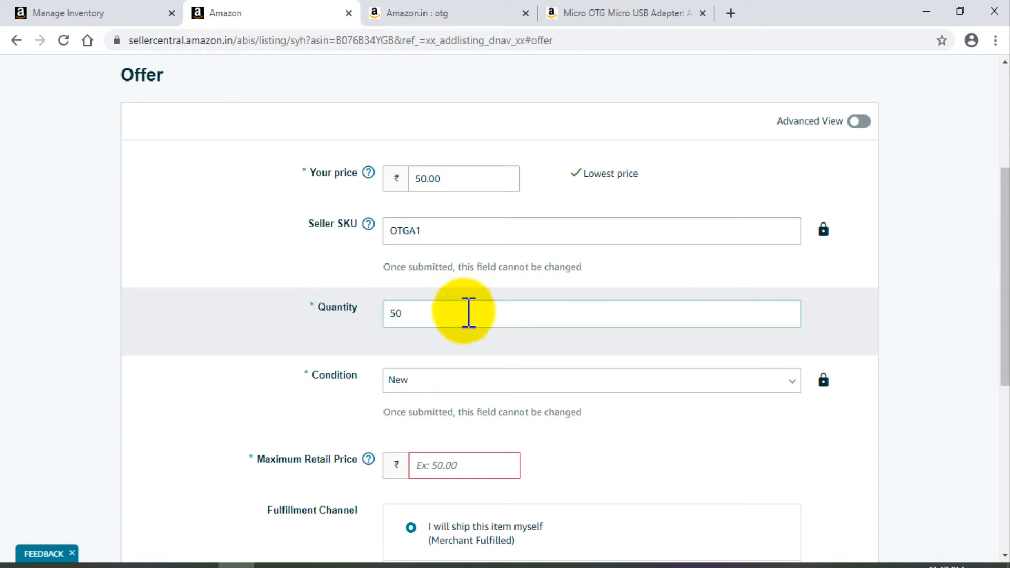
# - Try a quantity of 10 for the offer and set it back to 50
pyautogui.moveTo(469, 313); pyautogui.dragTo(393, 311)
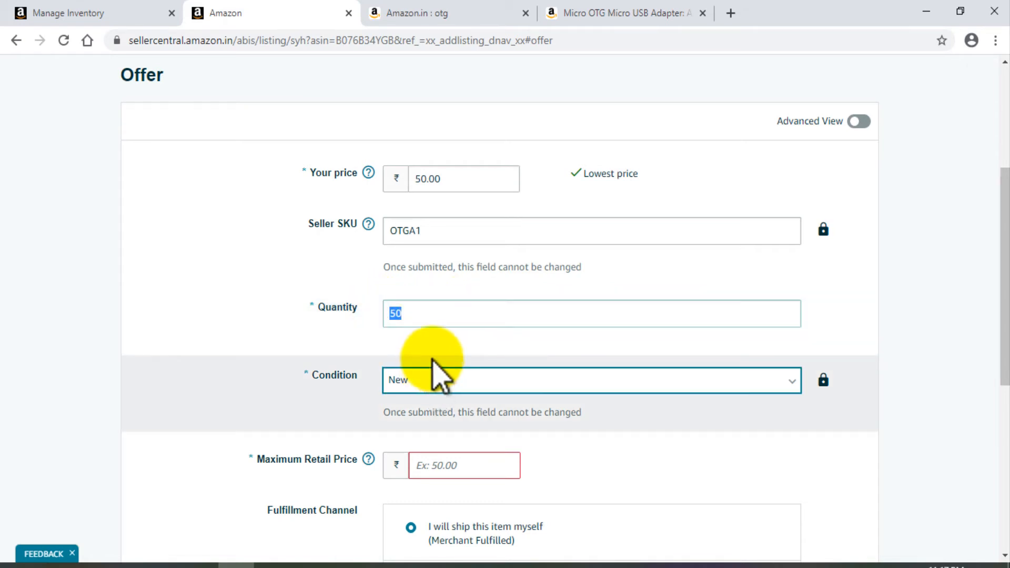
pyautogui.click(444, 310)
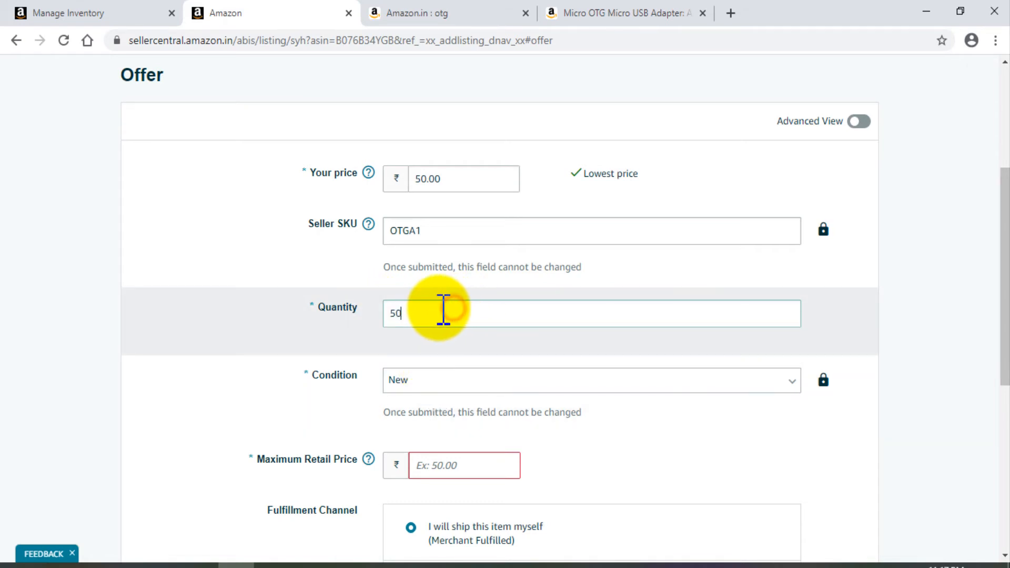
pyautogui.moveTo(429, 311); pyautogui.dragTo(358, 327)
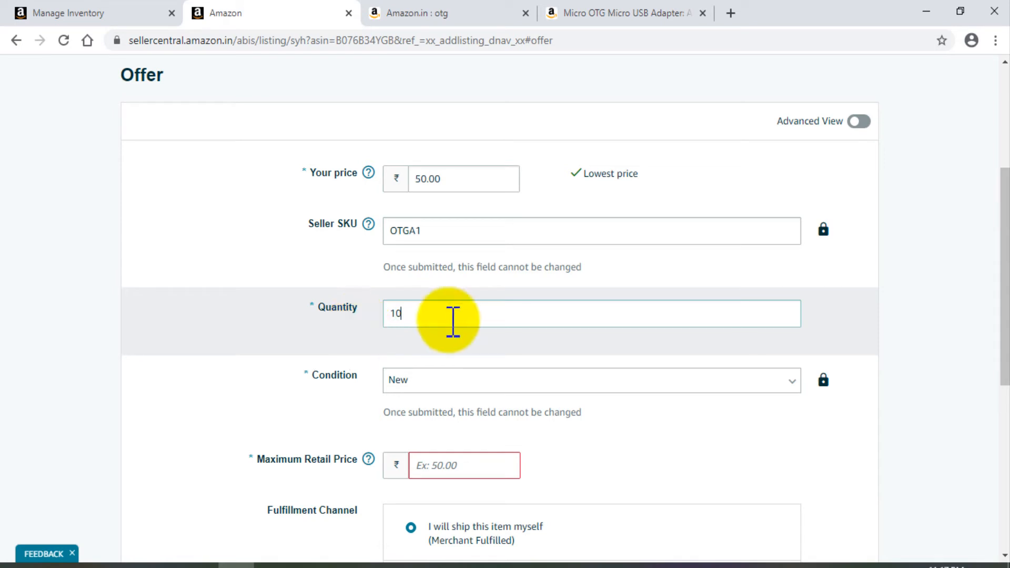
pyautogui.scroll(1, 463, 292)
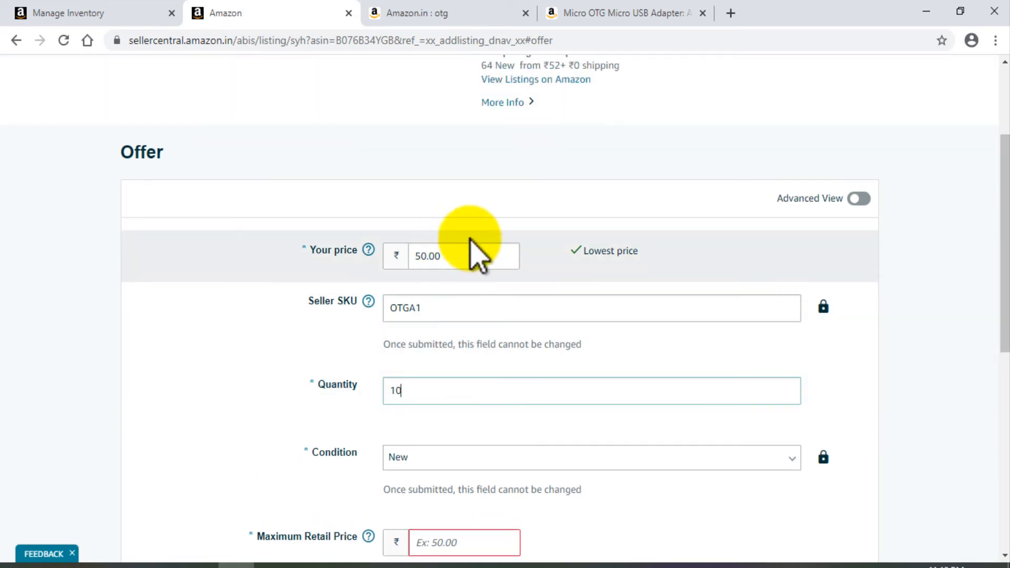
pyautogui.scroll(2, 501, 244)
pyautogui.scroll(-1, 519, 352)
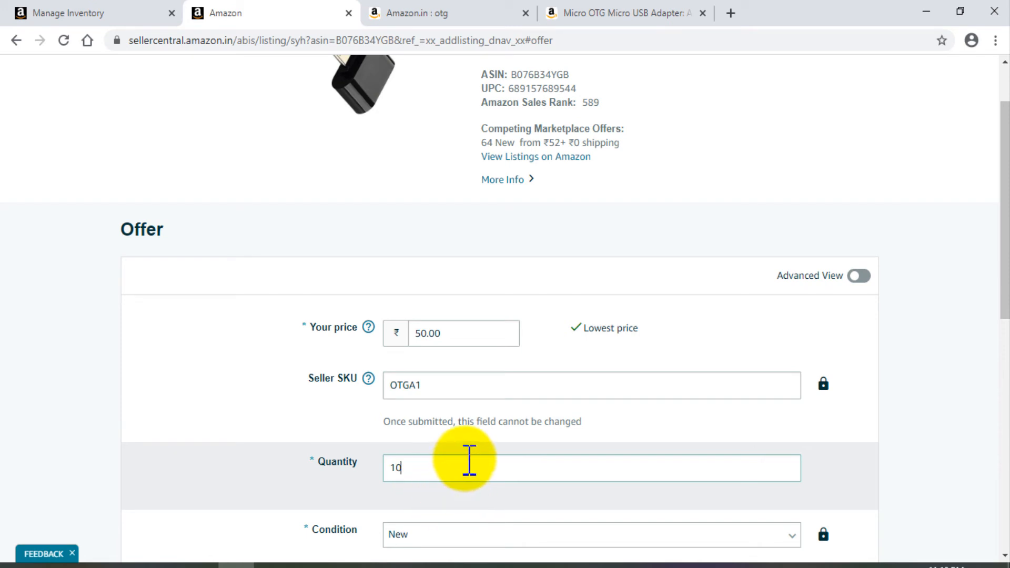
pyautogui.doubleClick(452, 461)
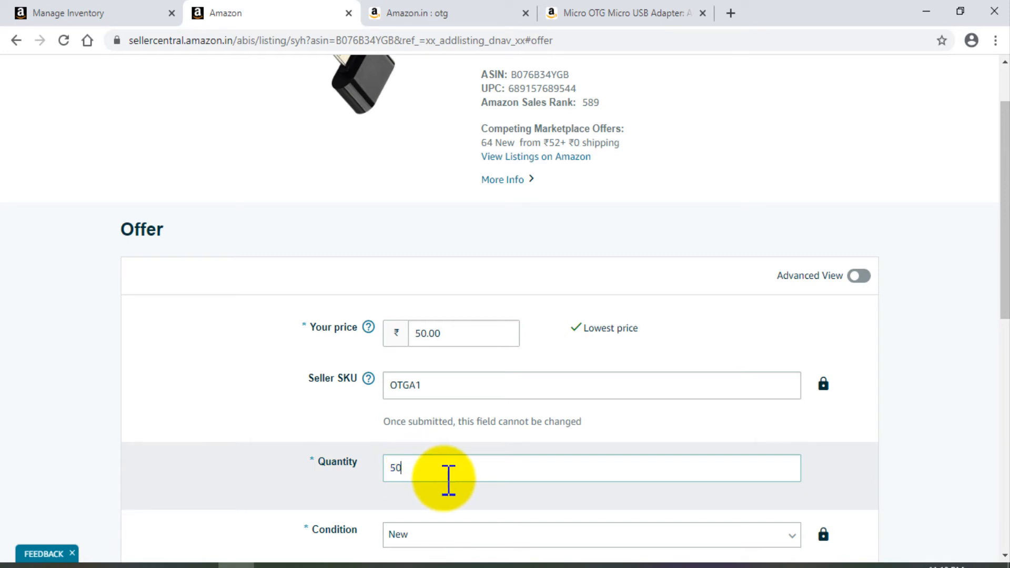
# - Check which options the offer's Condition field provides, keeping New selected
pyautogui.scroll(-2, 473, 471)
pyautogui.scroll(-4, 499, 473)
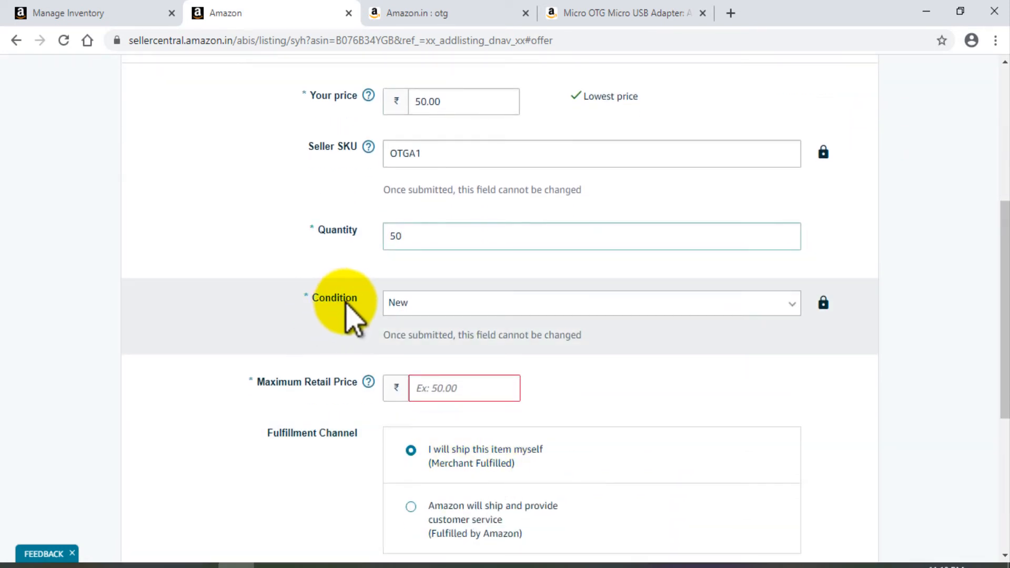
pyautogui.click(459, 300)
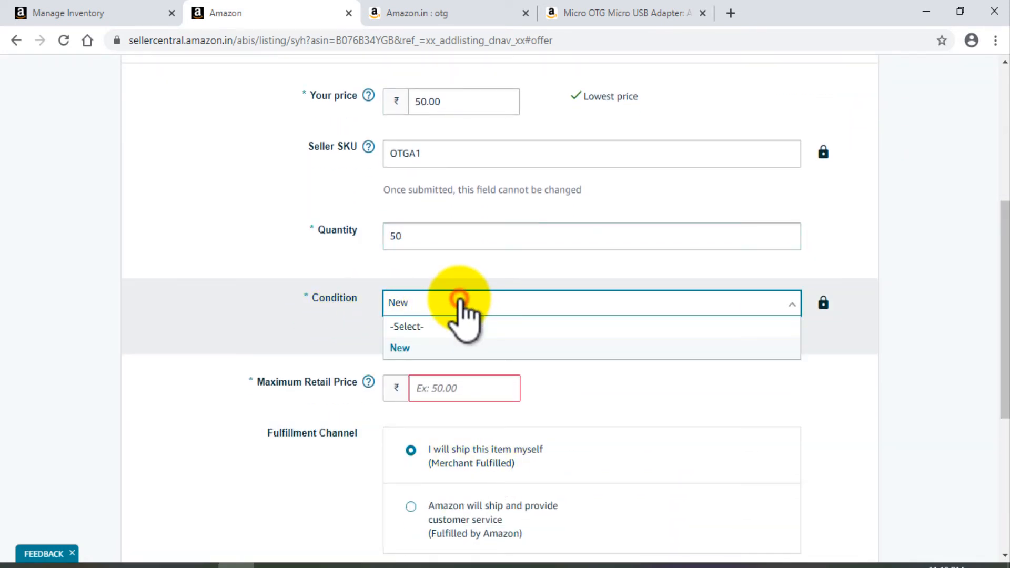
pyautogui.click(249, 323)
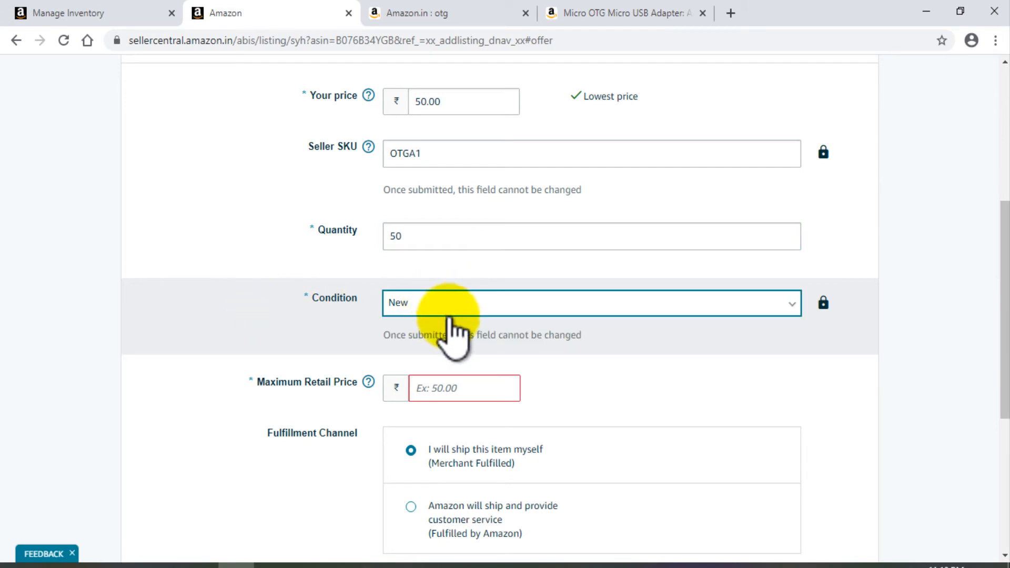
# - Look up the adapter's M.R.P. on its Amazon.in product page and set the offer's maximum retail price to ₹199
pyautogui.scroll(-1, 699, 428)
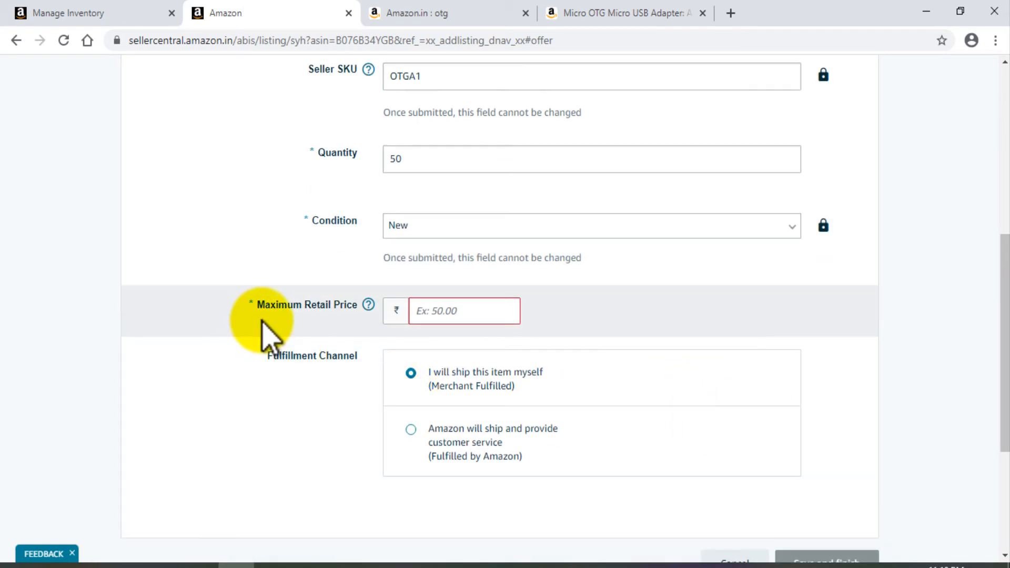
pyautogui.click(629, 15)
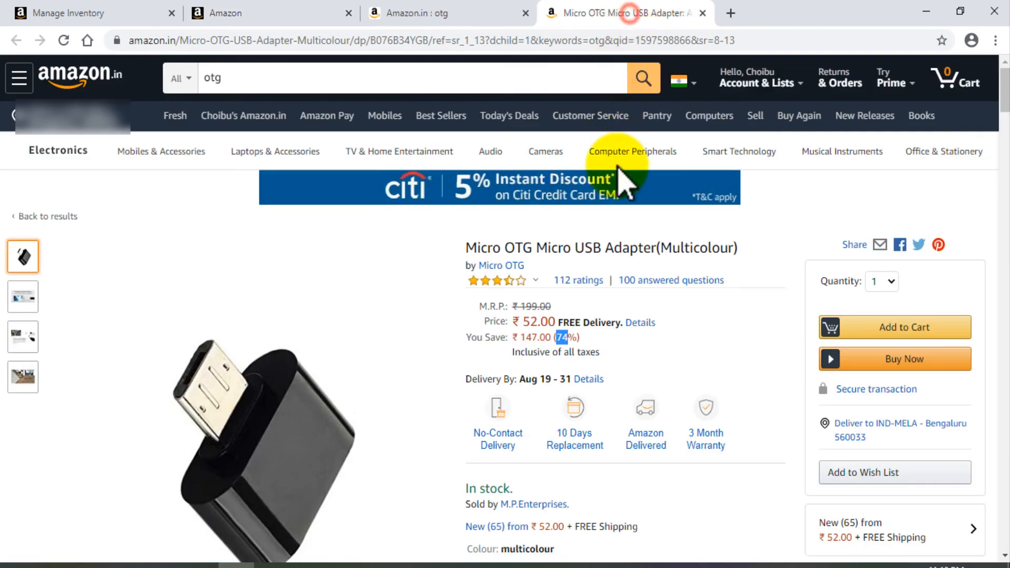
pyautogui.doubleClick(528, 306)
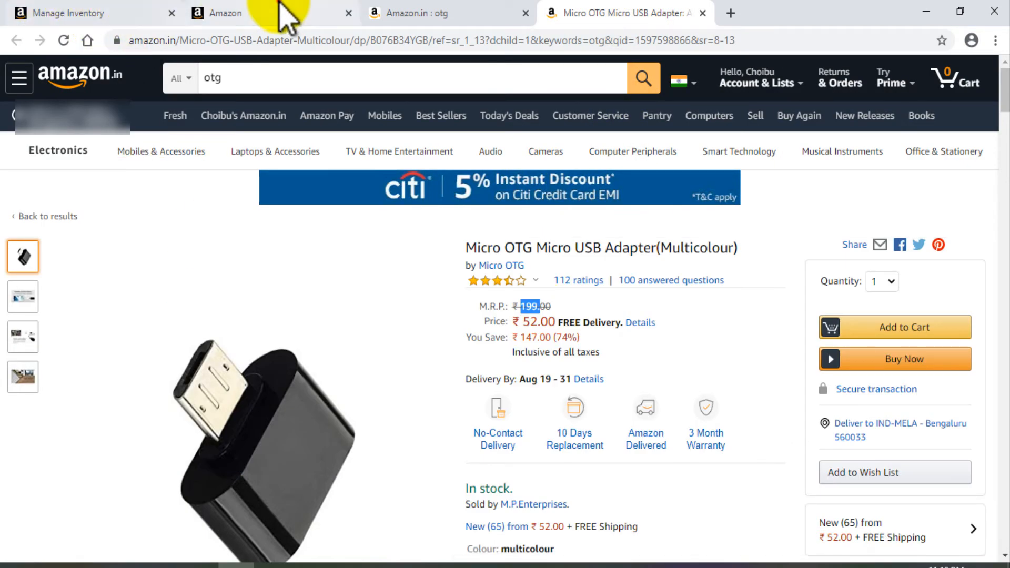
pyautogui.click(279, 7)
pyautogui.click(450, 312)
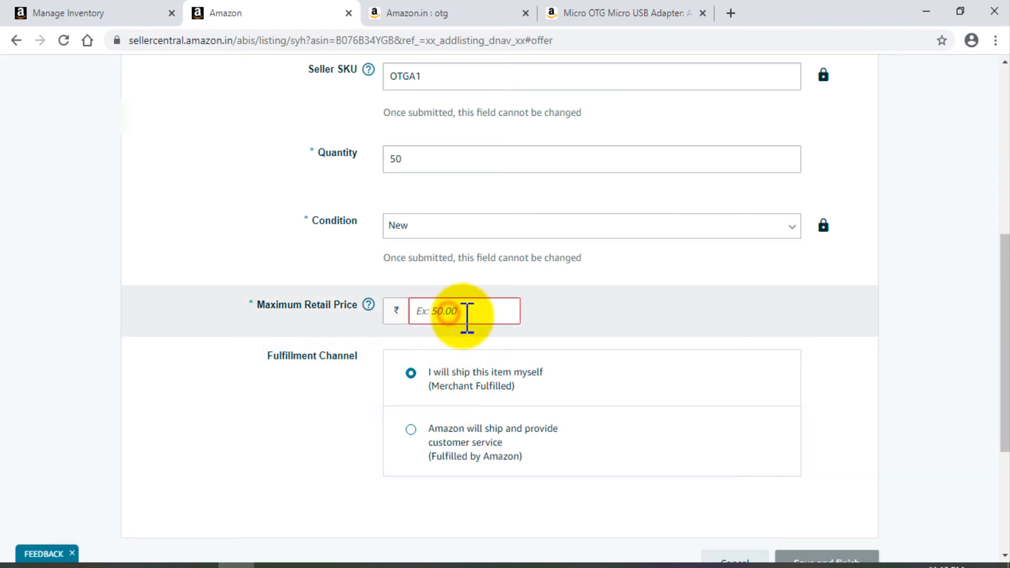
pyautogui.write('199')
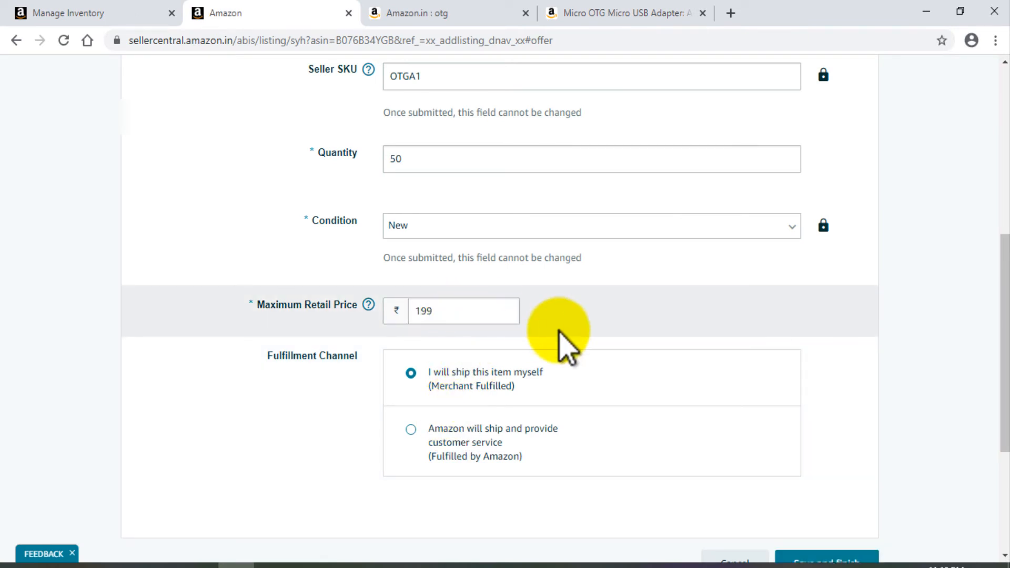
# - Compare the offer's price and maximum retail price with the price and M.R.P. on the Amazon.in product page
pyautogui.scroll(4, 562, 336)
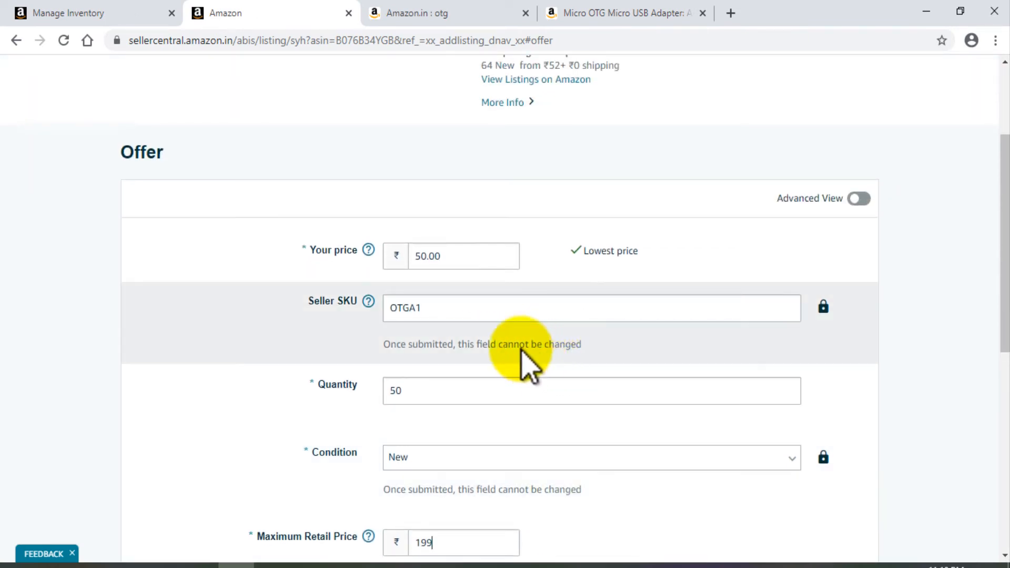
pyautogui.scroll(-2, 500, 336)
pyautogui.moveTo(451, 181); pyautogui.dragTo(417, 181)
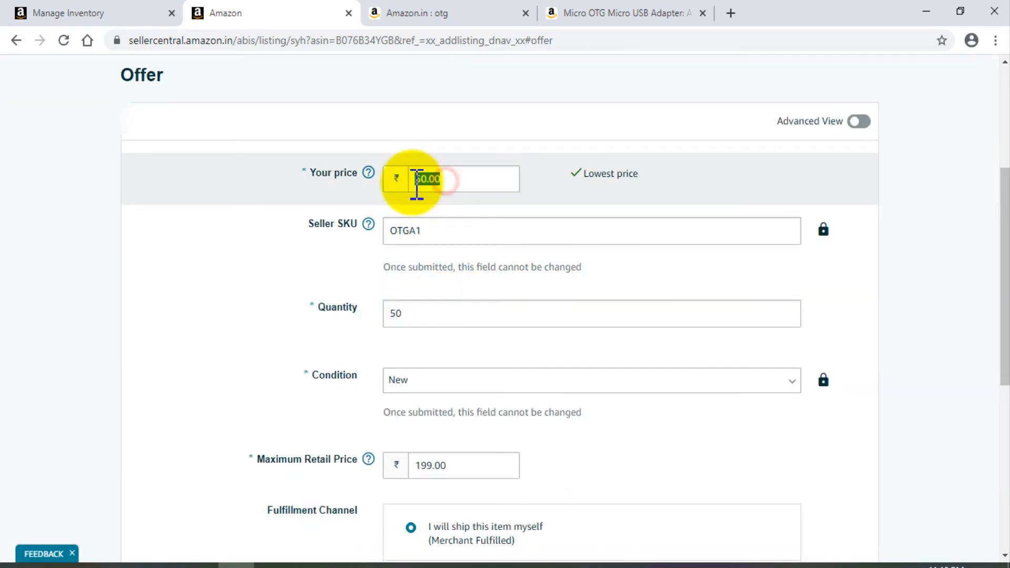
pyautogui.scroll(-3, 474, 226)
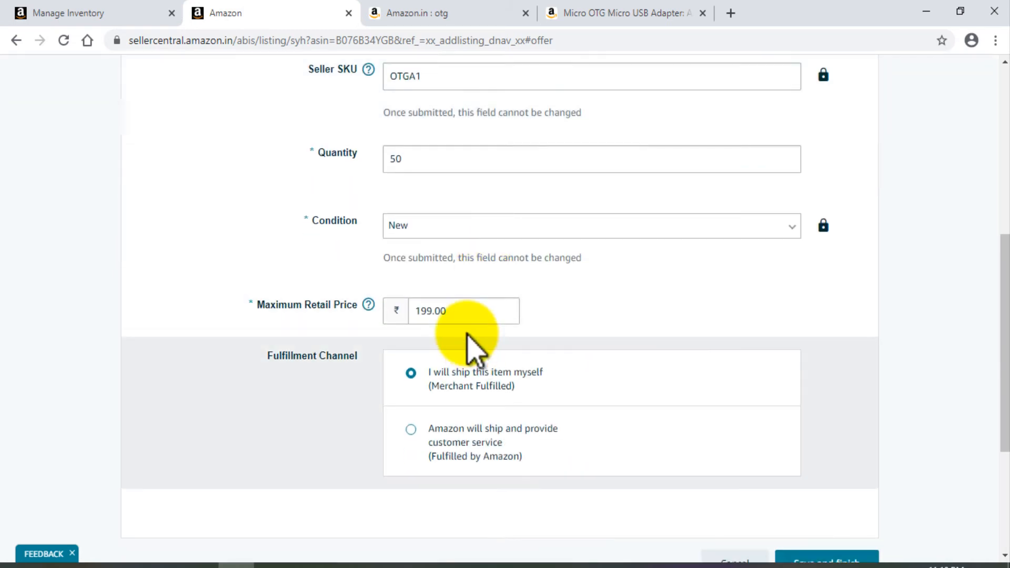
pyautogui.moveTo(459, 311); pyautogui.dragTo(401, 334)
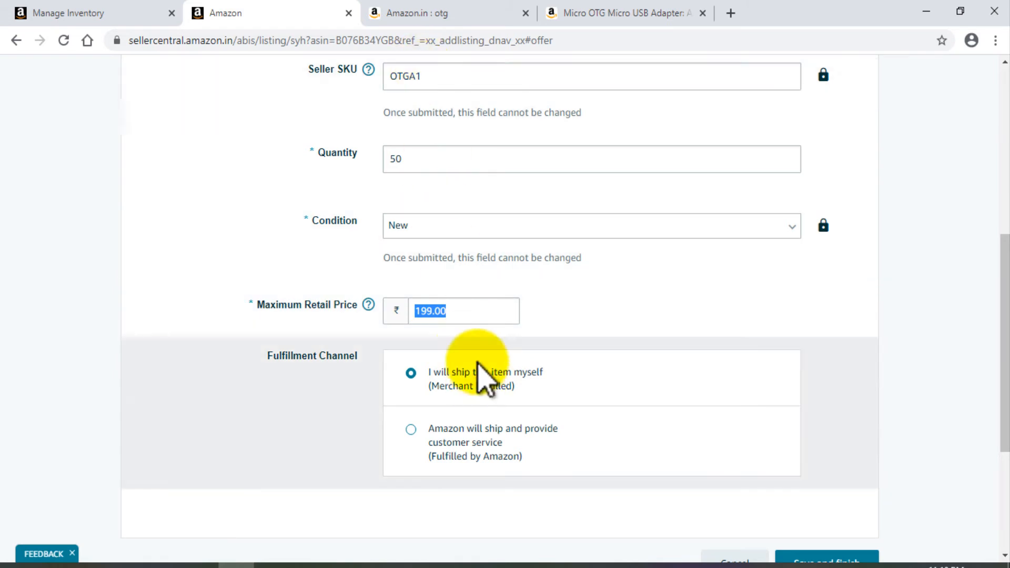
pyautogui.scroll(2, 465, 247)
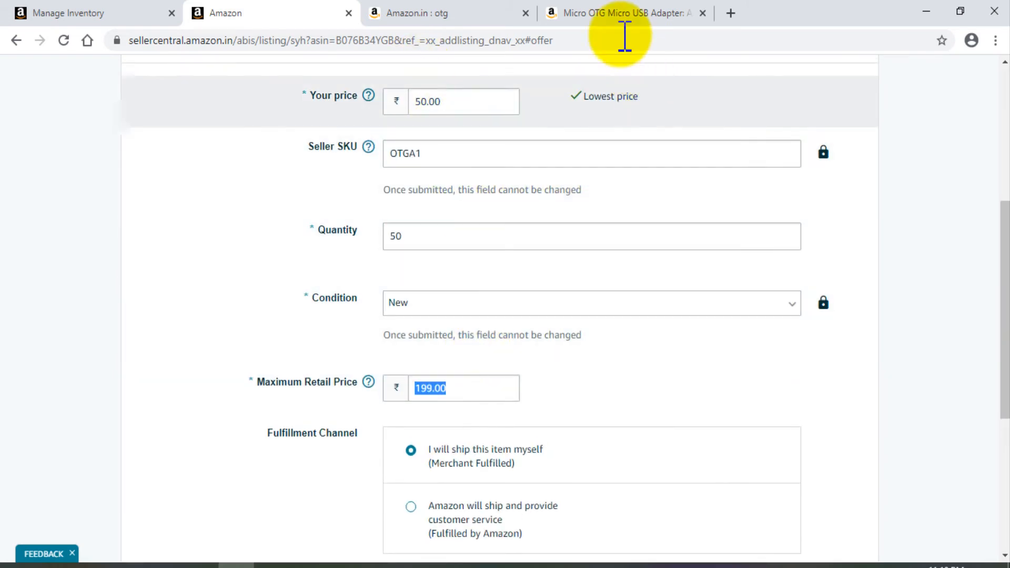
pyautogui.click(605, 13)
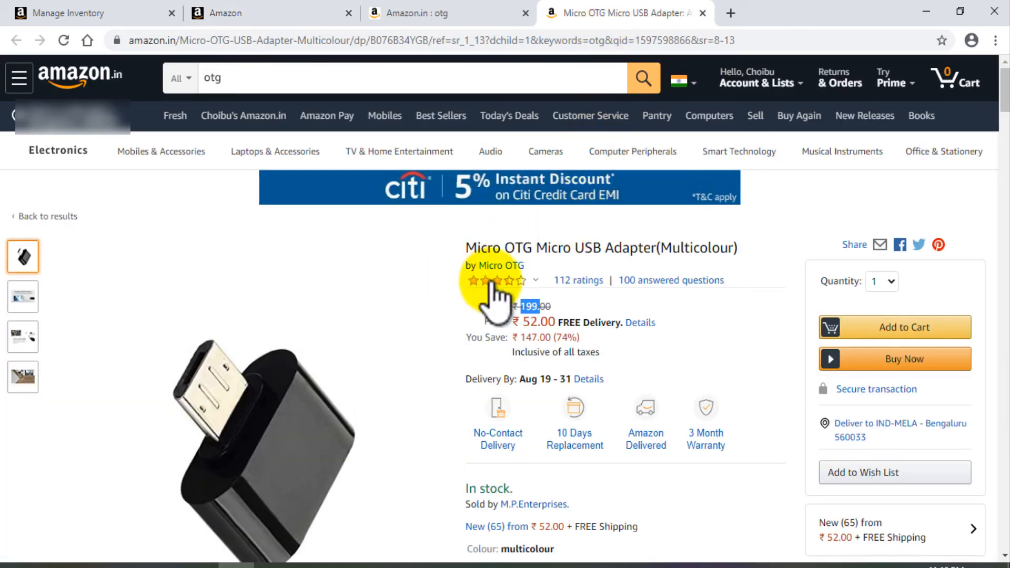
pyautogui.moveTo(532, 307); pyautogui.dragTo(541, 304)
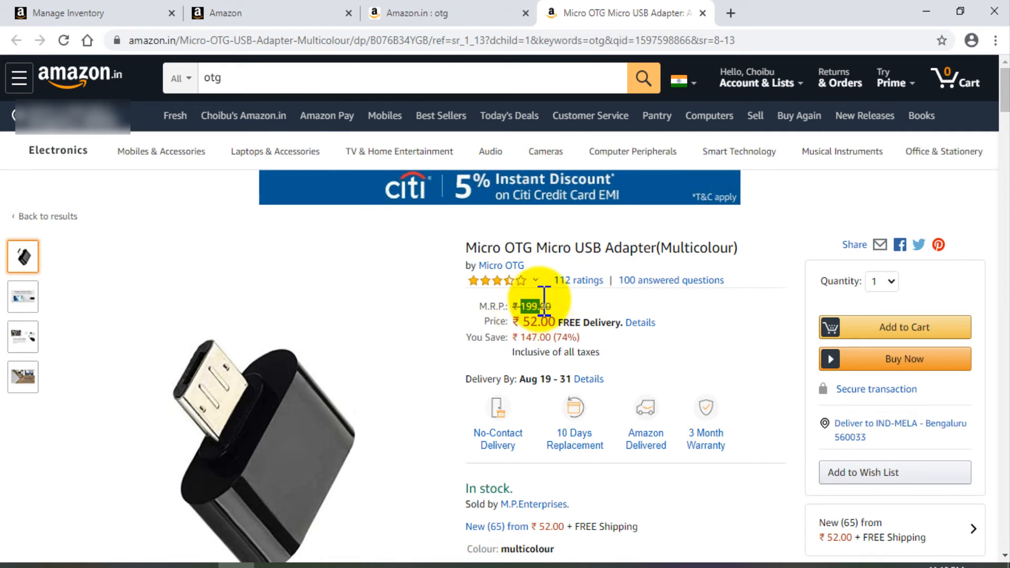
pyautogui.click(263, 21)
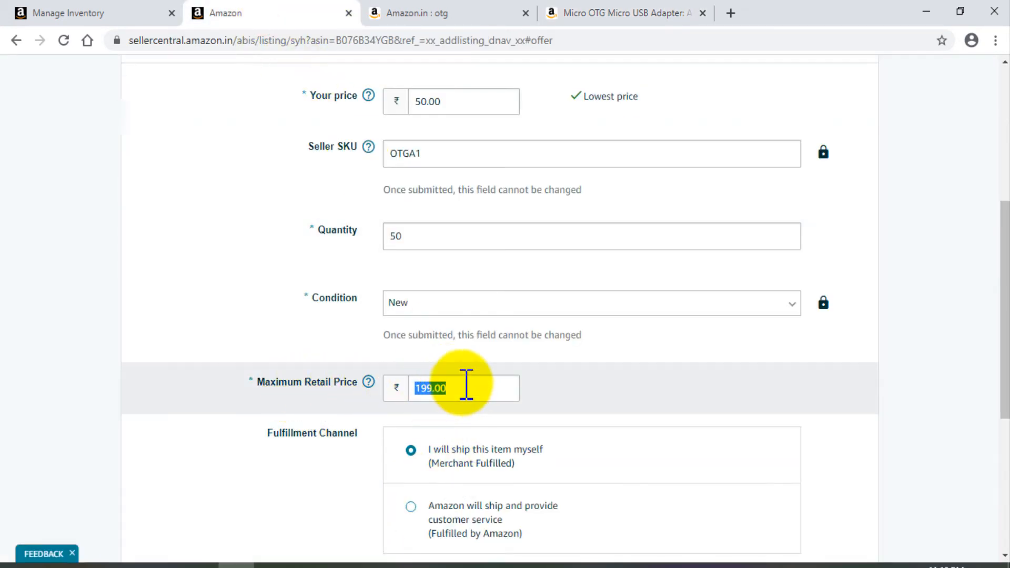
pyautogui.click(653, 14)
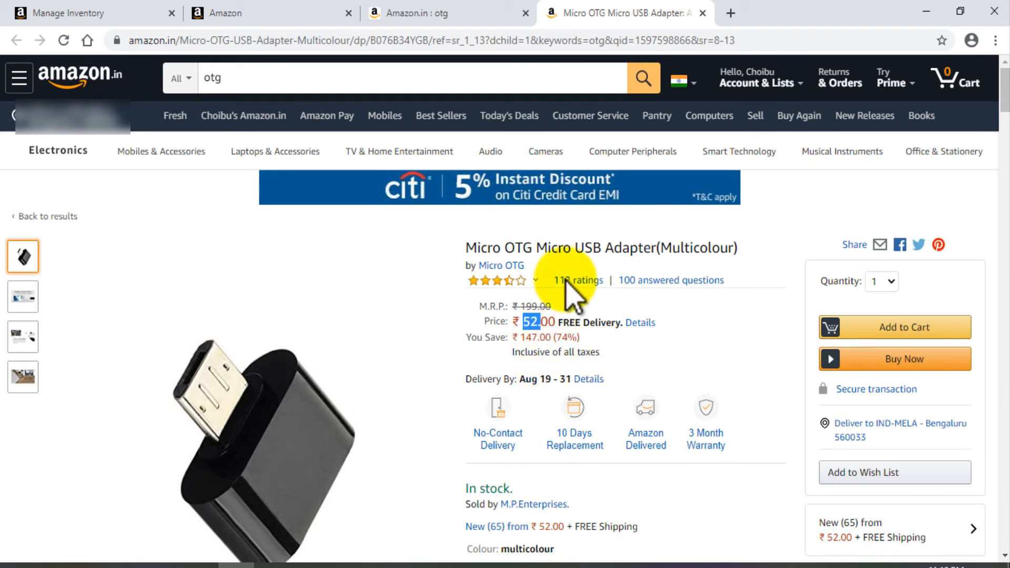
pyautogui.click(244, 10)
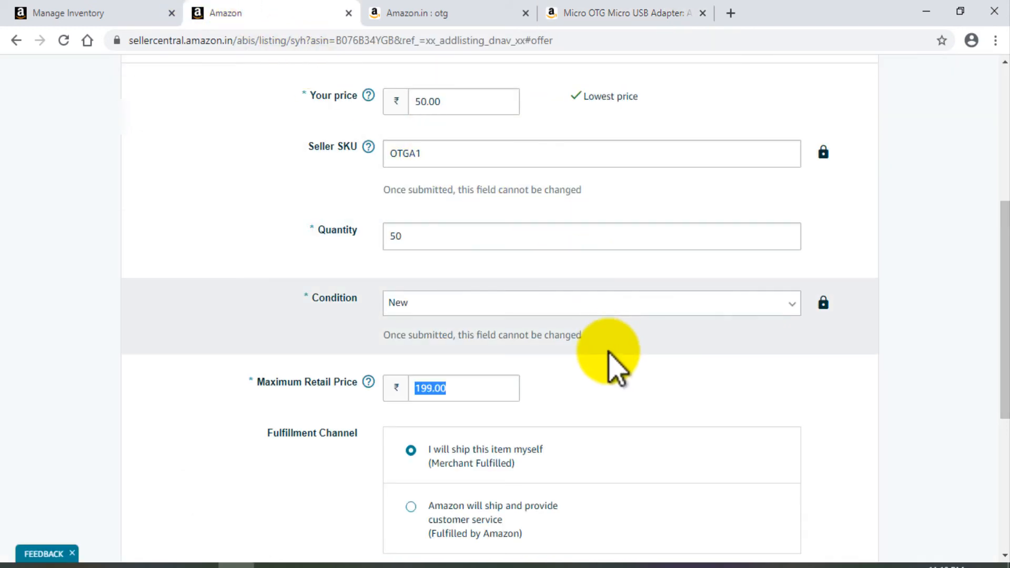
pyautogui.scroll(5, 648, 354)
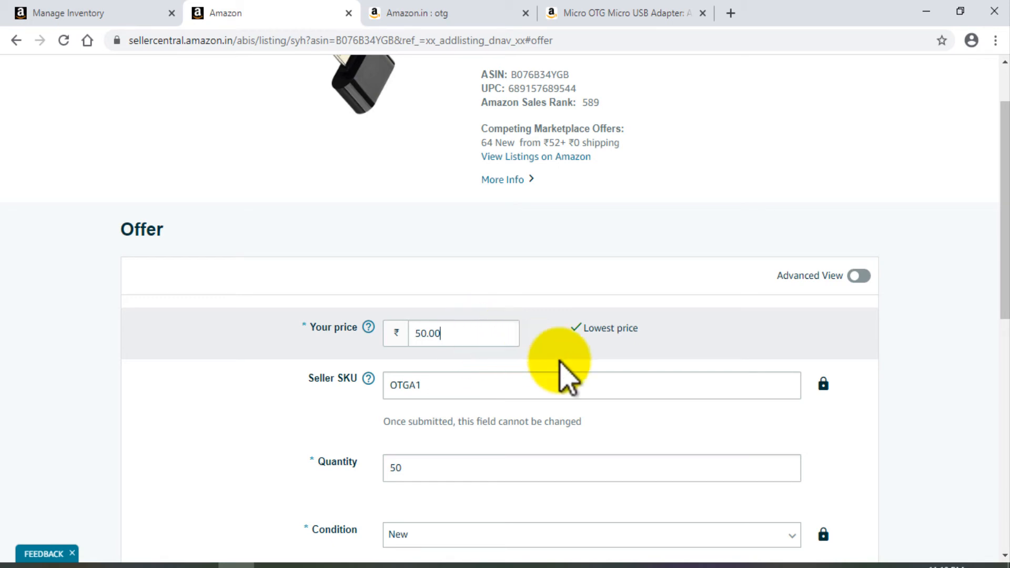
# - Try both fulfillment channels and choose Amazon will ship and provide customer service (Fulfilled by Amazon) for the offer
pyautogui.scroll(-4, 559, 368)
pyautogui.scroll(-6, 644, 415)
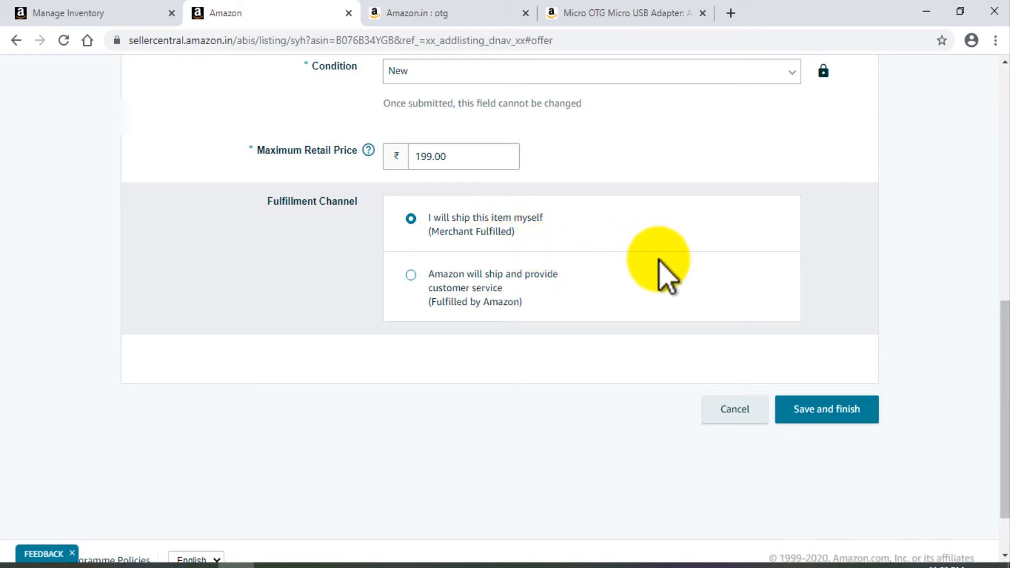
pyautogui.click(430, 281)
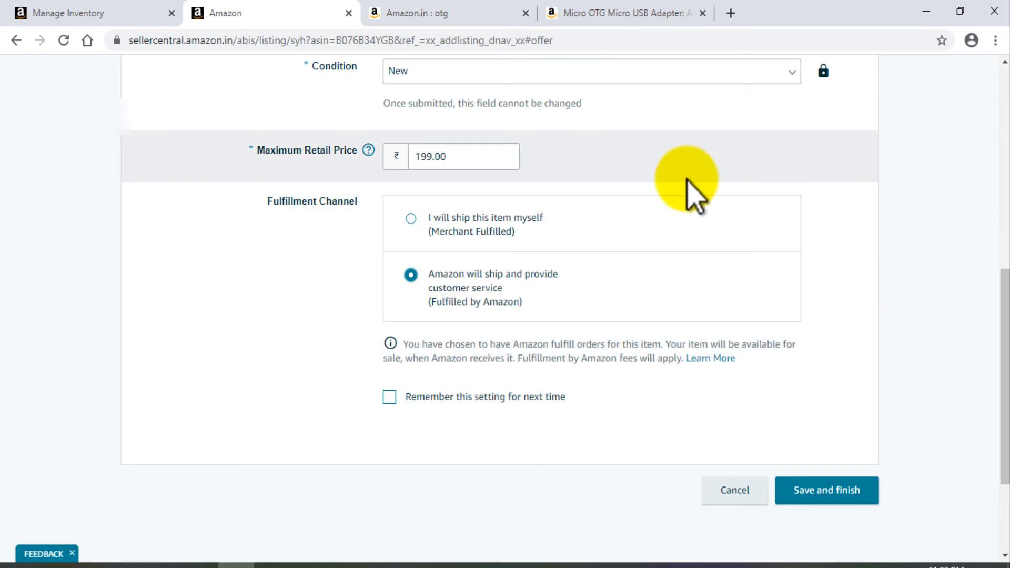
pyautogui.click(411, 219)
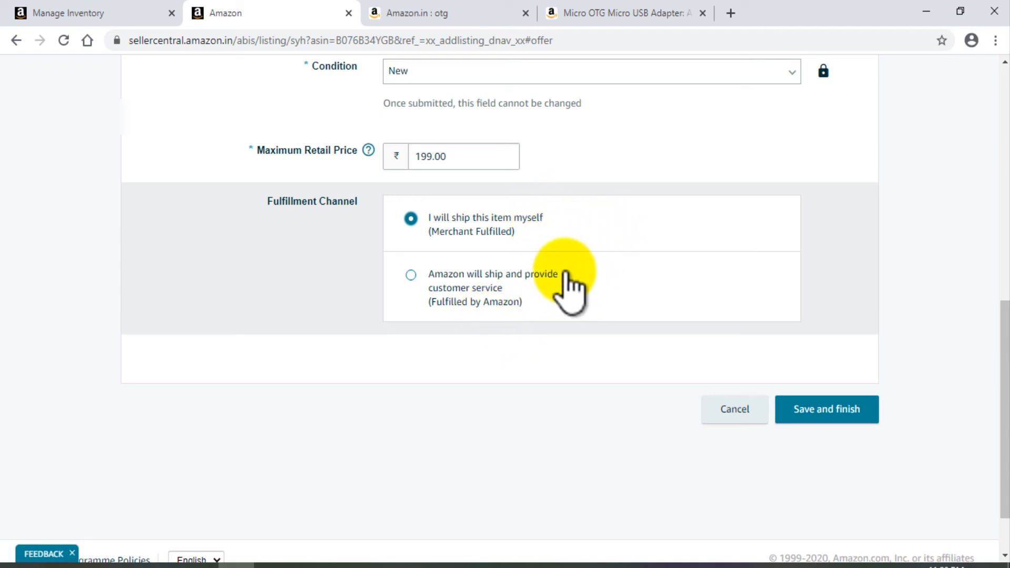
pyautogui.click(411, 277)
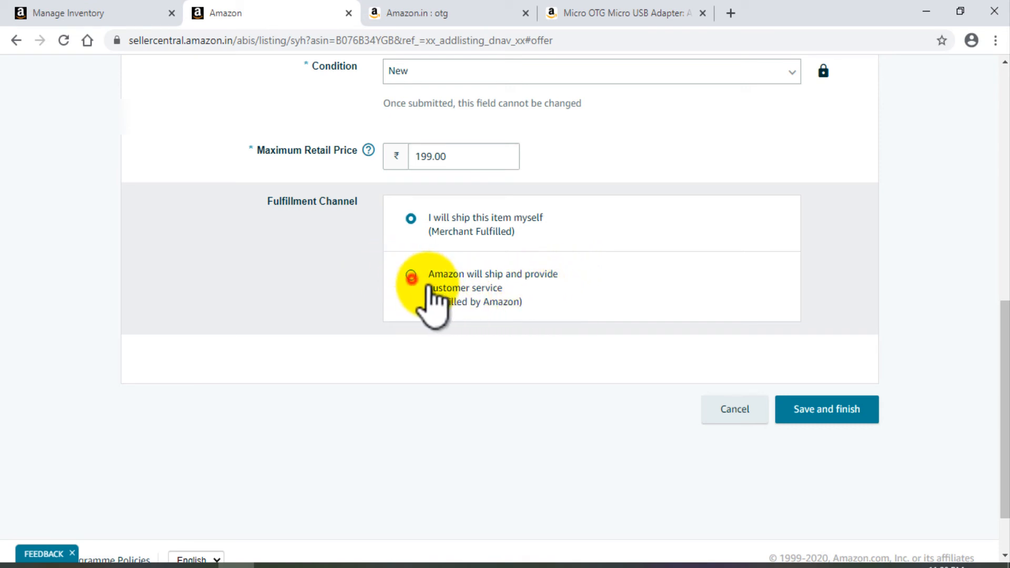
pyautogui.scroll(7, 755, 282)
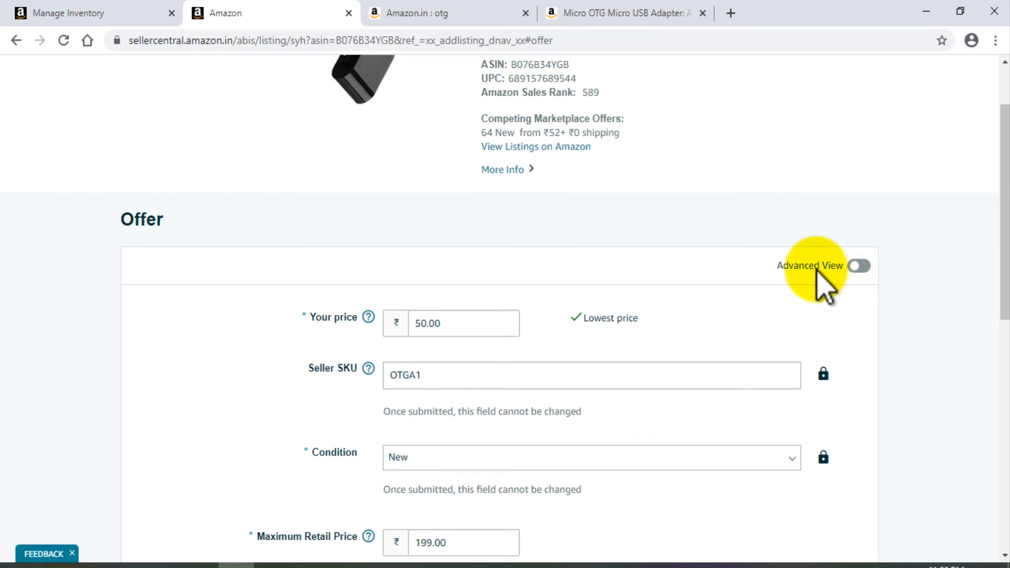
pyautogui.scroll(-5, 784, 304)
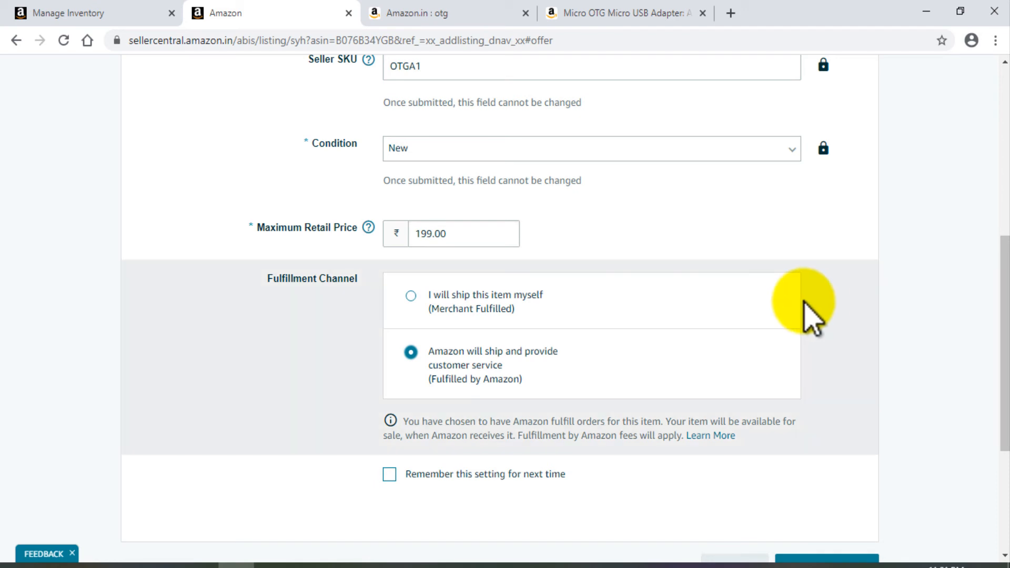
# - Review the adapter's offer details and submit the completed listing
pyautogui.scroll(-3, 800, 295)
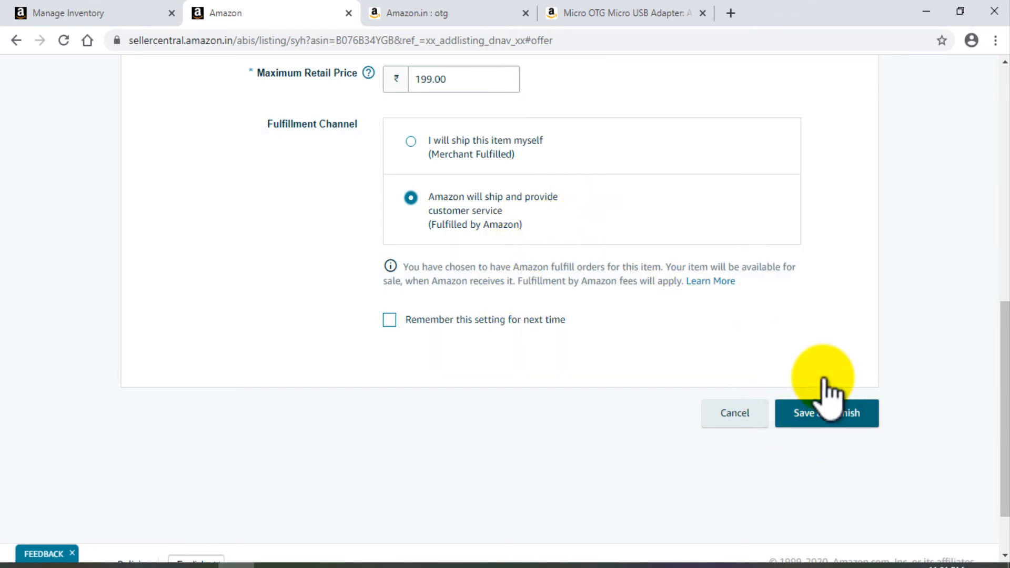
pyautogui.scroll(7, 711, 208)
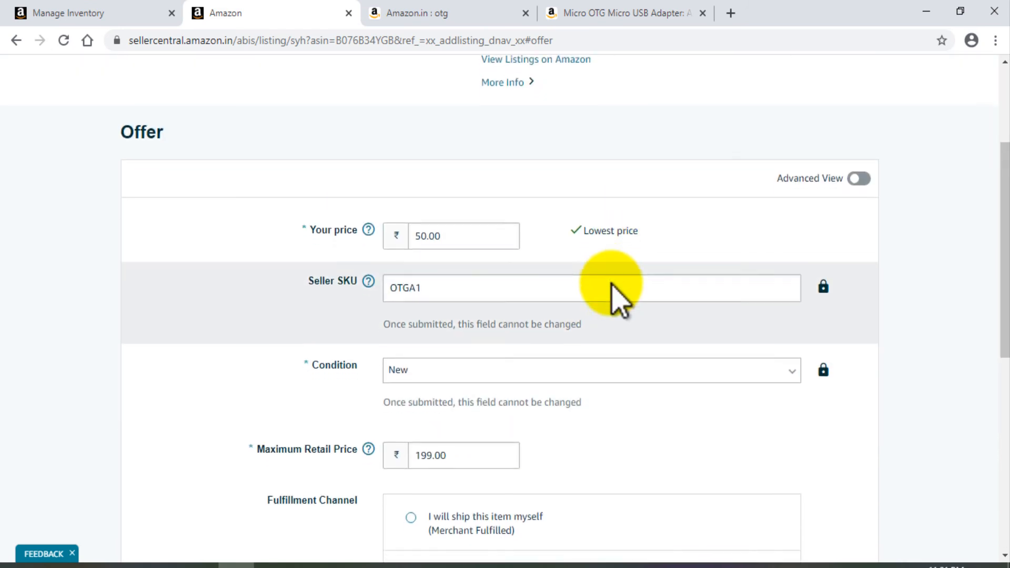
pyautogui.scroll(-8, 614, 293)
pyautogui.click(824, 338)
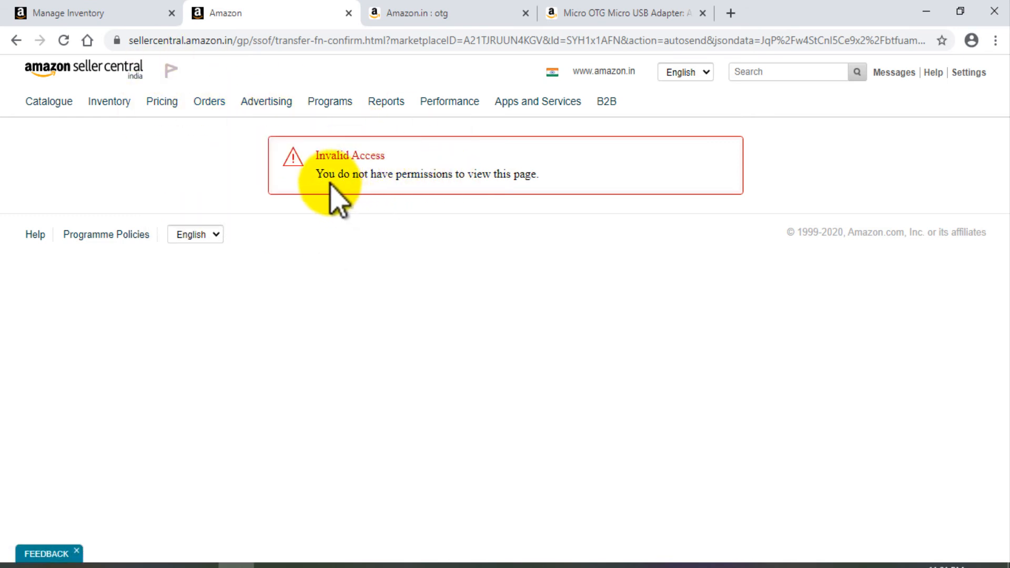
# - Return to the catalog search page and open the Manage Inventory page from there
pyautogui.click(101, 11)
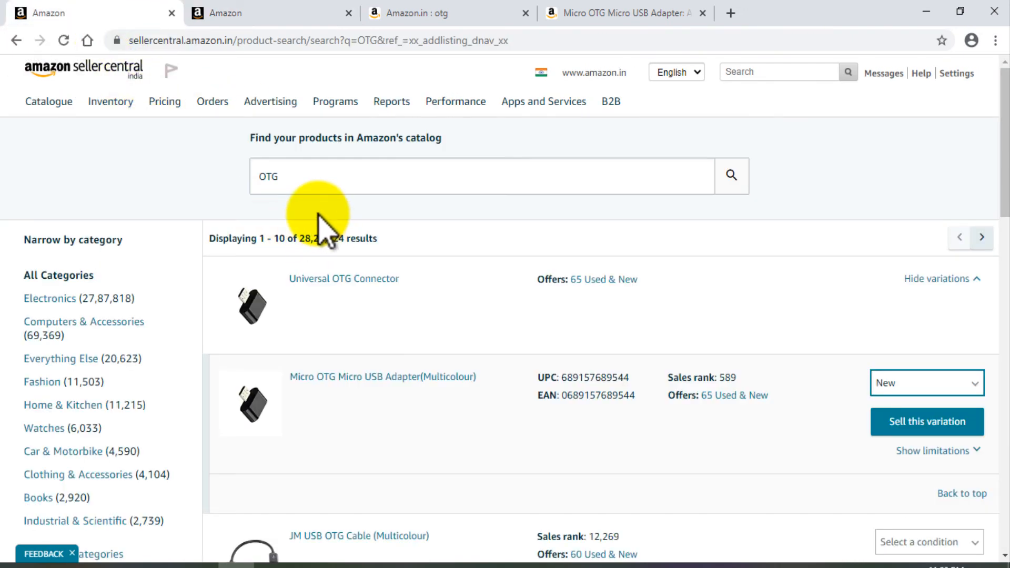
pyautogui.moveTo(110, 101)
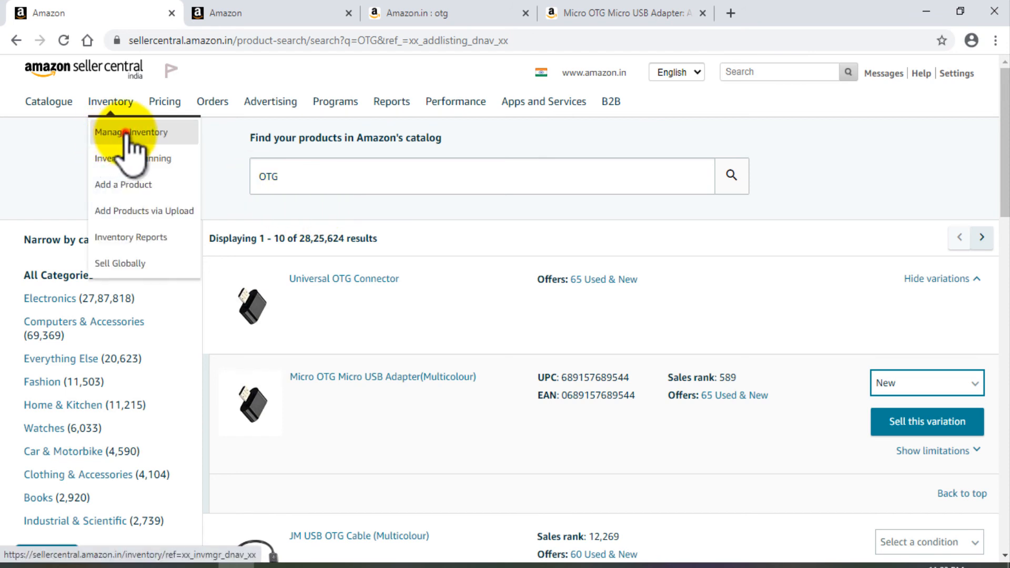
pyautogui.click(127, 133)
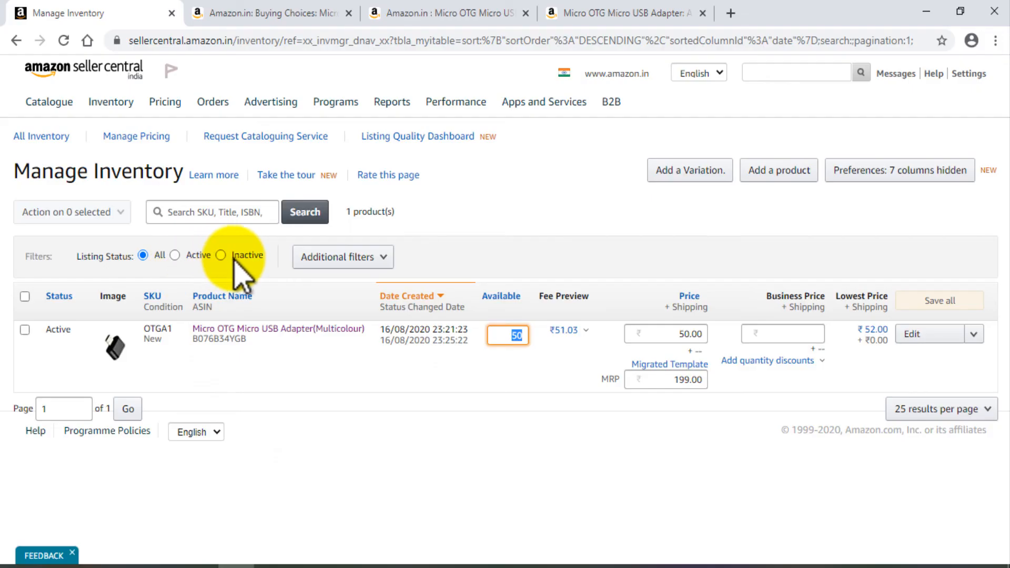
# - Compare the inventory's Inactive and Active listings using the listing status filter, ending with All listings shown
pyautogui.click(221, 256)
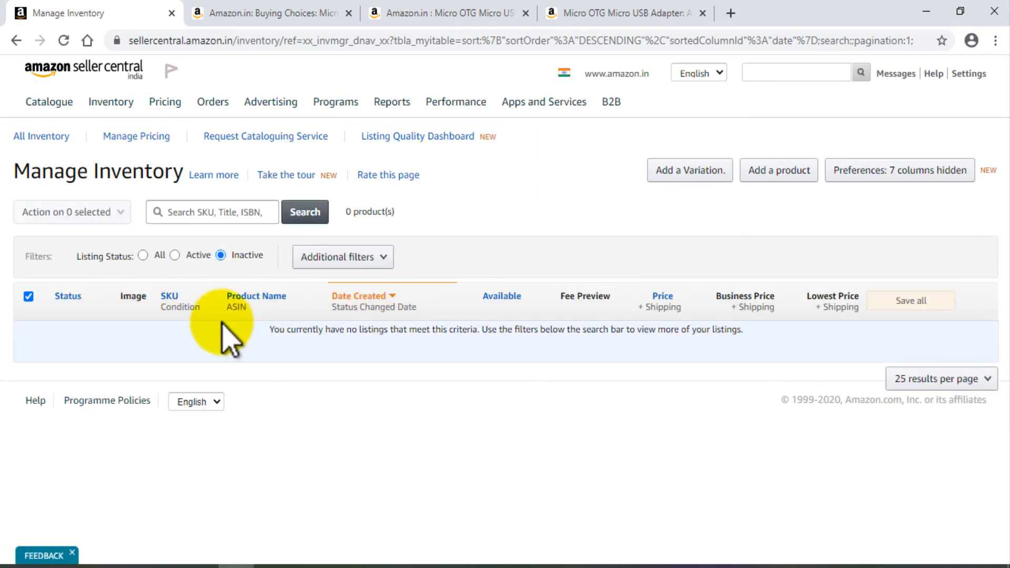
pyautogui.click(174, 255)
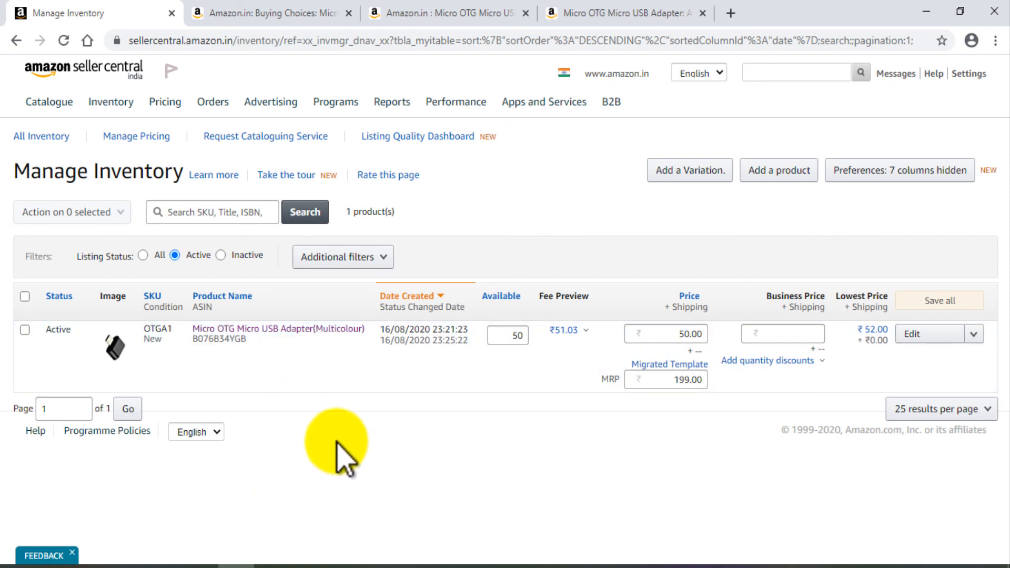
pyautogui.click(221, 255)
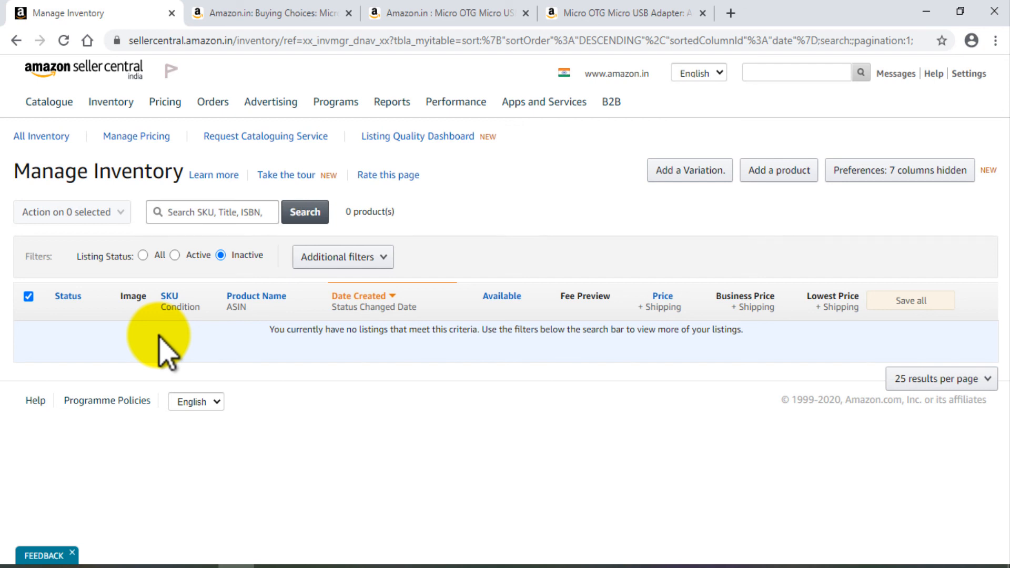
pyautogui.click(142, 256)
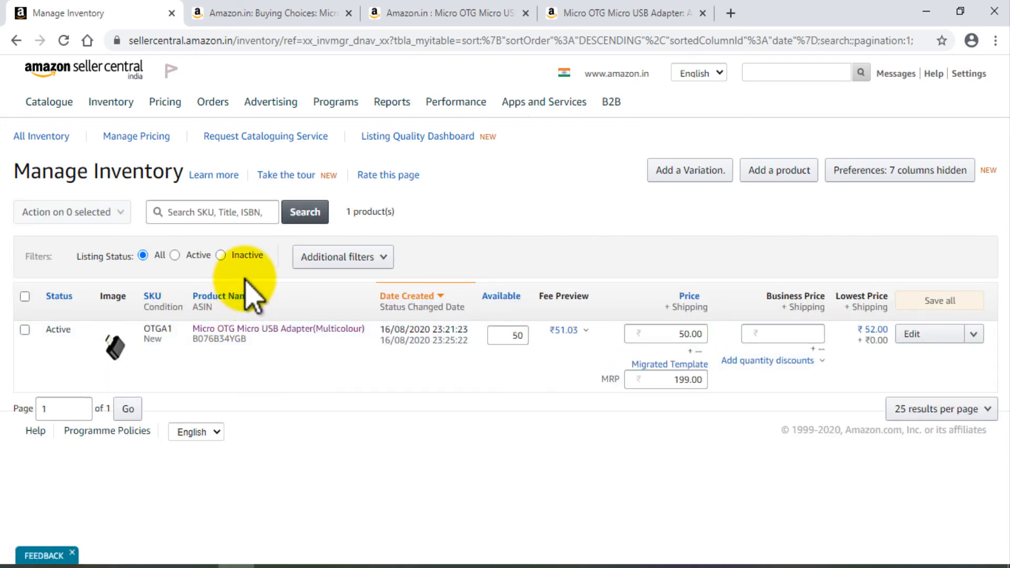